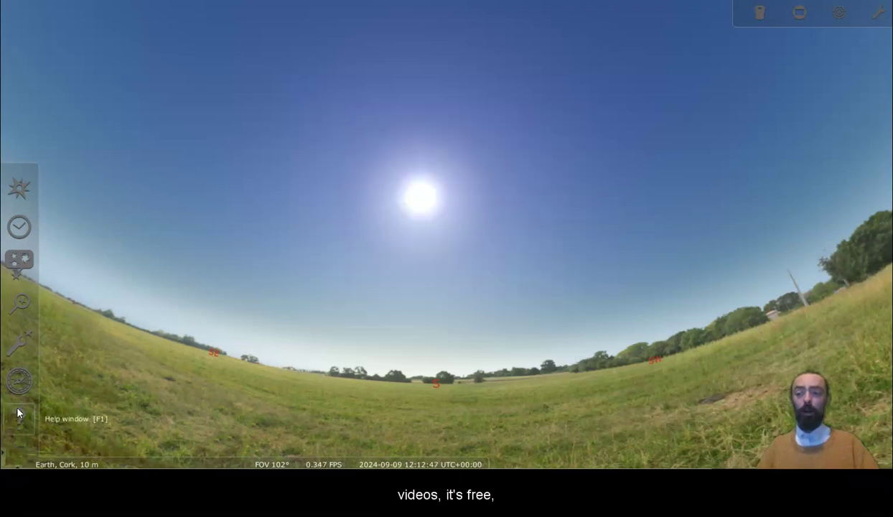
- View the installed version details in the help window, check for updates, and close the window
{"action": "left_click", "coordinate": [18, 416]}
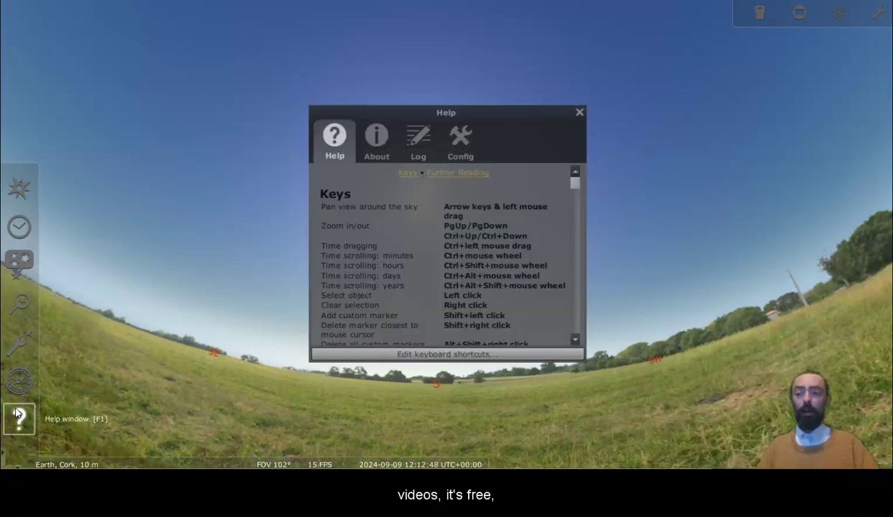
{"action": "left_click", "coordinate": [373, 152]}
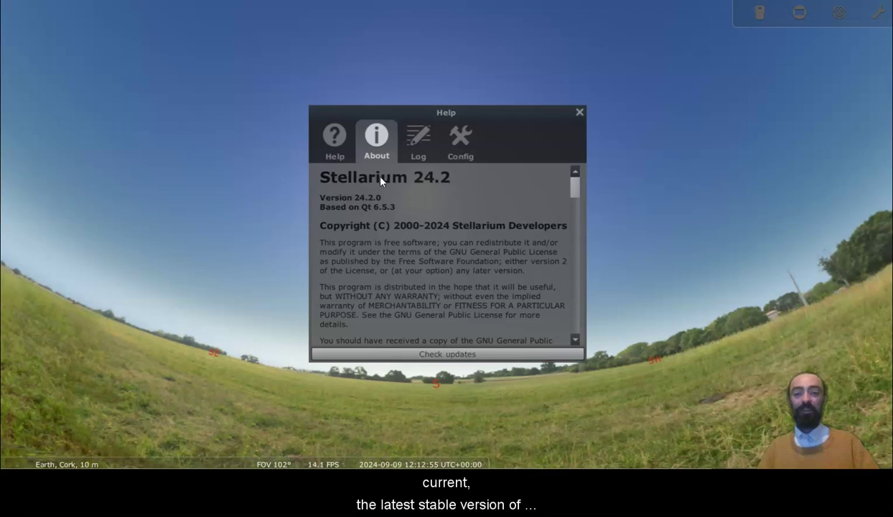
{"action": "left_click", "coordinate": [438, 356]}
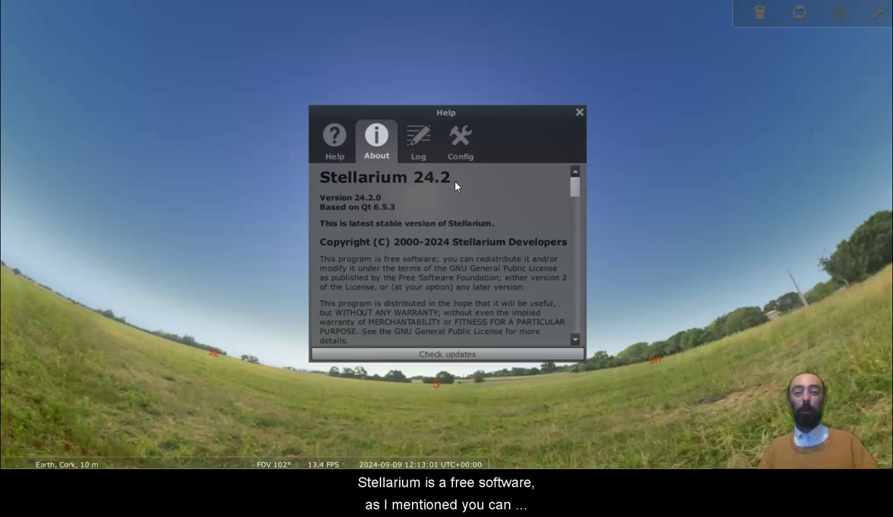
{"action": "left_click", "coordinate": [579, 114]}
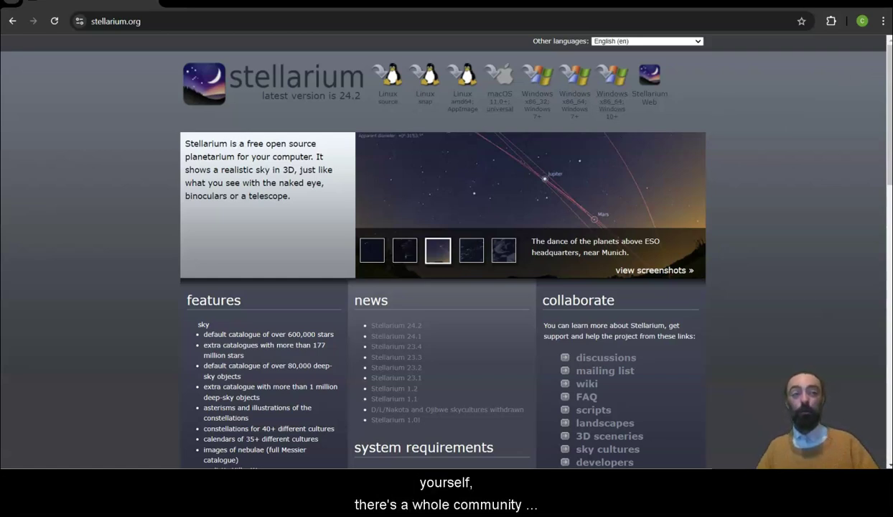
- Switch to the stellarium.org home page, look through its download, feature and news sections, and return to Stellarium's sky view
{"action": "left_click_drag", "start_coordinate": [889, 62], "coordinate": [878, 349]}
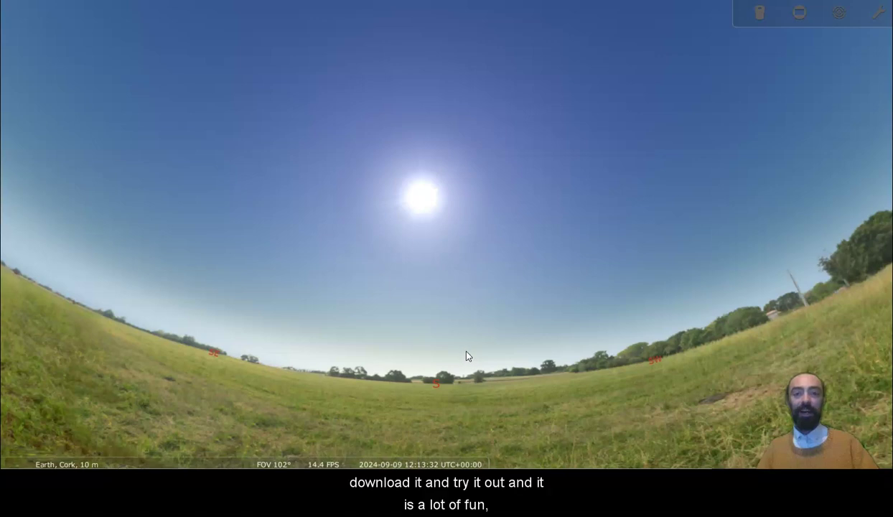
{"action": "mouse_move", "coordinate": [467, 356]}
{"action": "left_mouse_down"}
{"action": "mouse_move", "coordinate": [418, 353]}
{"action": "mouse_move", "coordinate": [473, 357]}
{"action": "left_mouse_up"}
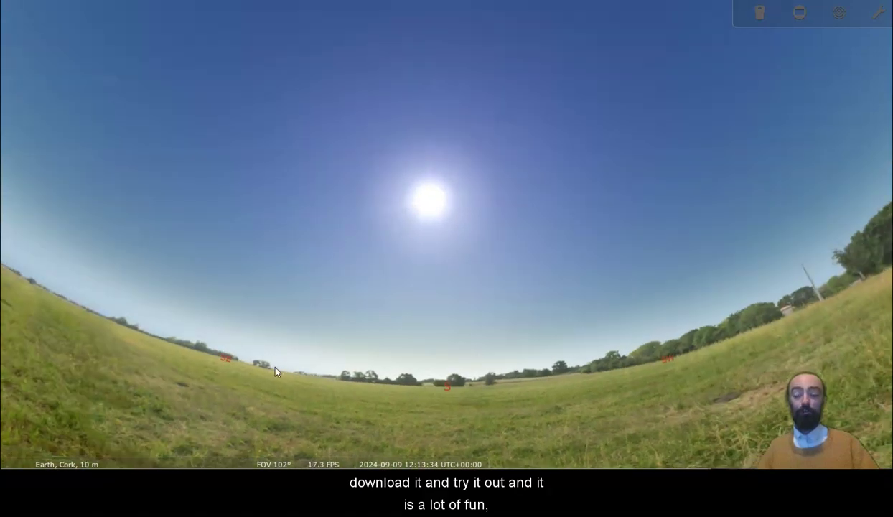
- Review the list of keyboard shortcuts for navigation and time control in the help window, and close it
{"action": "mouse_move", "coordinate": [70, 443]}
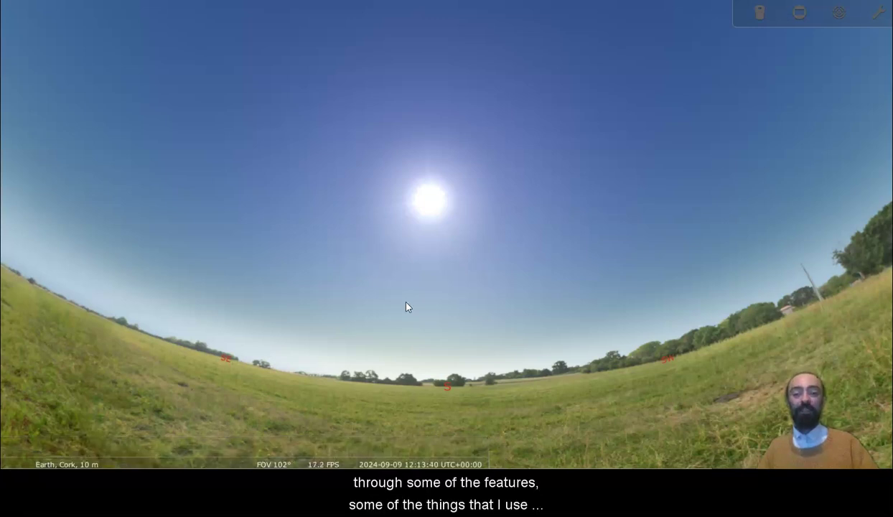
{"action": "mouse_move", "coordinate": [10, 388]}
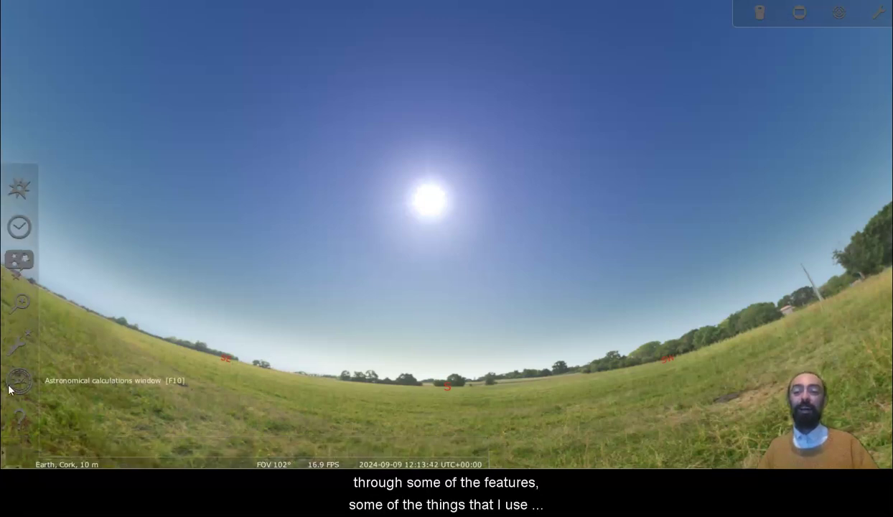
{"action": "left_click", "coordinate": [16, 347]}
{"action": "left_click", "coordinate": [16, 346]}
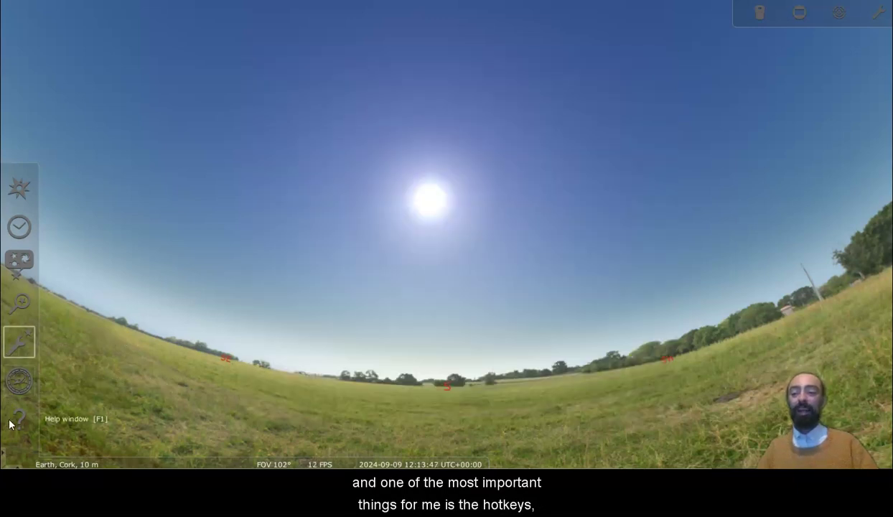
{"action": "left_click", "coordinate": [10, 424]}
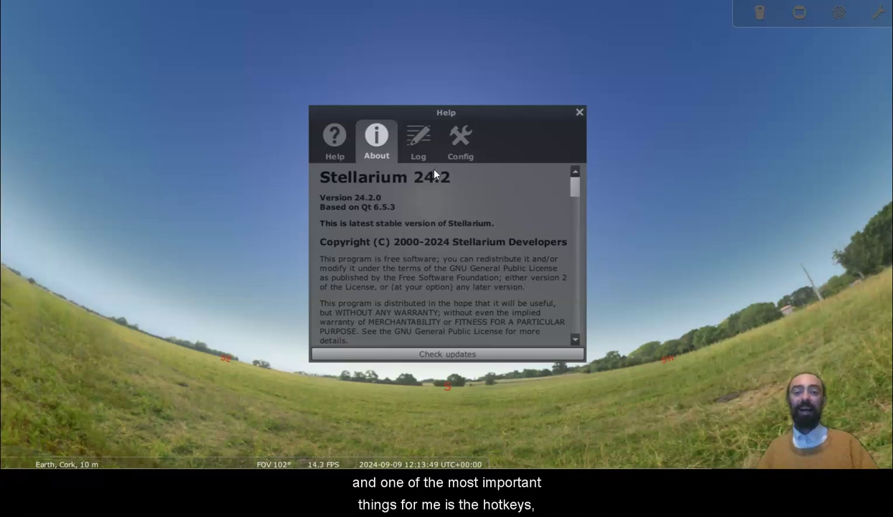
{"action": "left_click", "coordinate": [338, 142]}
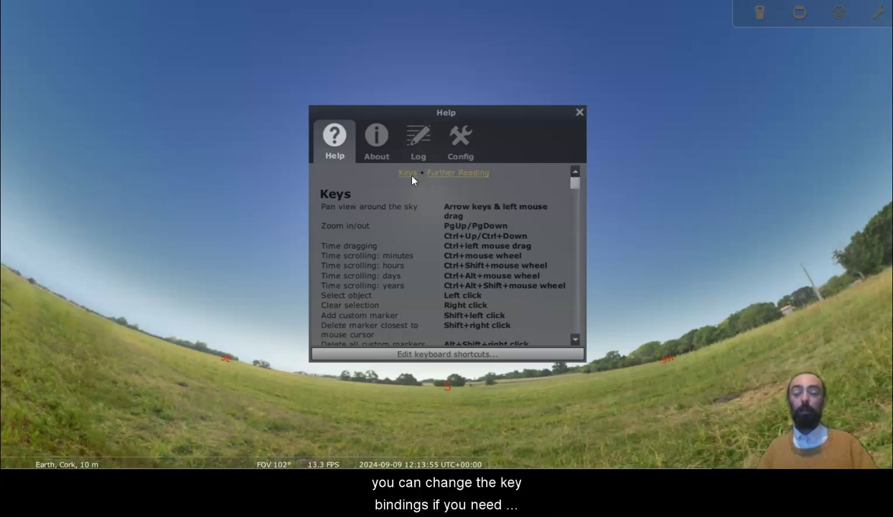
{"action": "left_click_drag", "start_coordinate": [574, 183], "coordinate": [573, 189]}
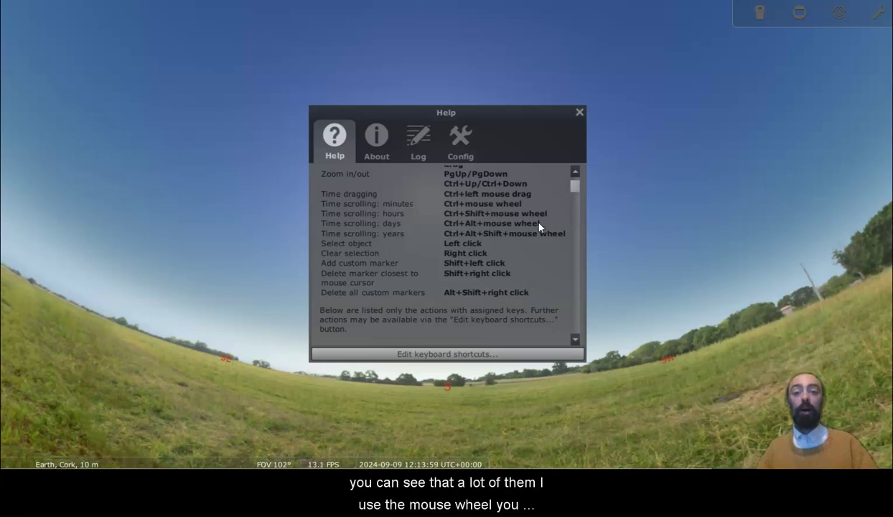
{"action": "left_click_drag", "start_coordinate": [571, 191], "coordinate": [587, 165]}
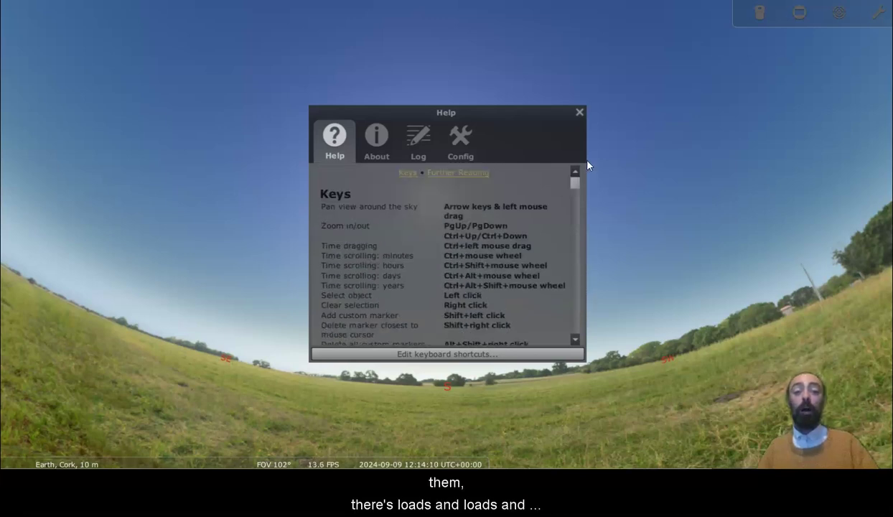
{"action": "left_click", "coordinate": [580, 112]}
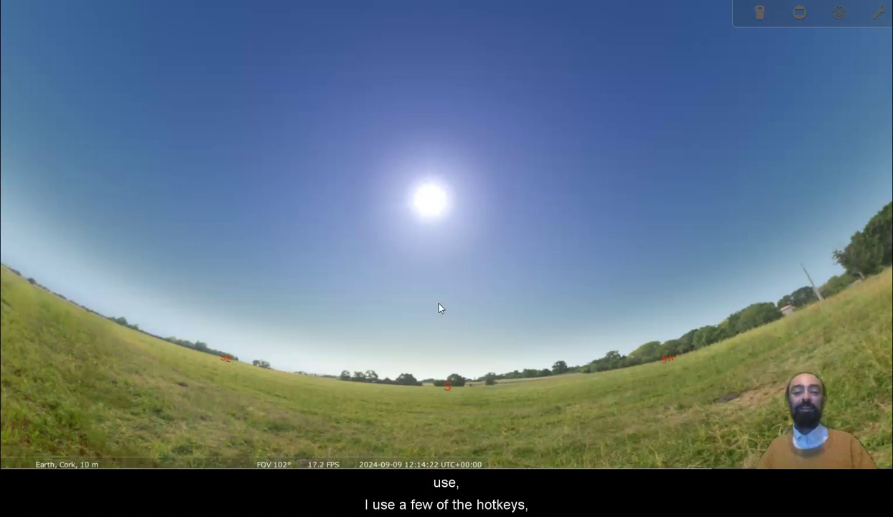
- Fast-forward the simulated time to about 19:30 on 2024-09-09 and restore the normal time rate
{"action": "key", "text": "l"}
{"action": "key", "text": "l"}
{"action": "key", "text": "l"}
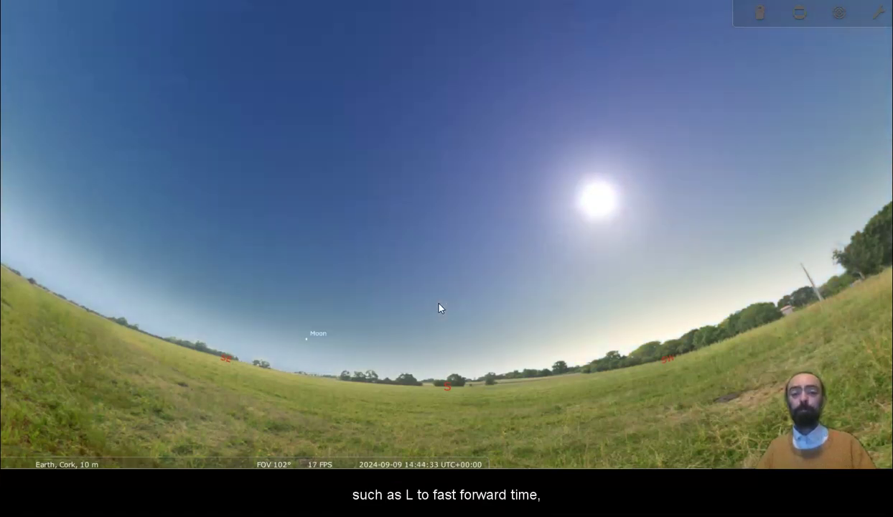
{"action": "key", "text": "j"}
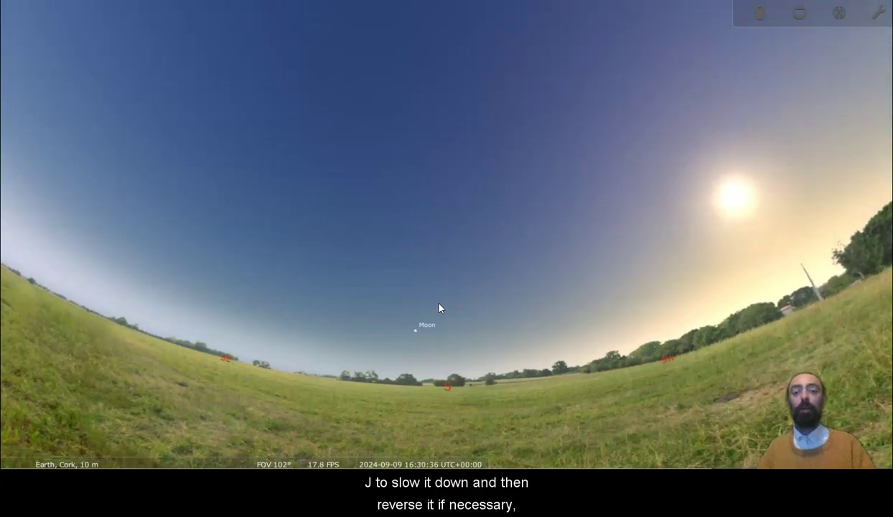
{"action": "key", "text": "l"}
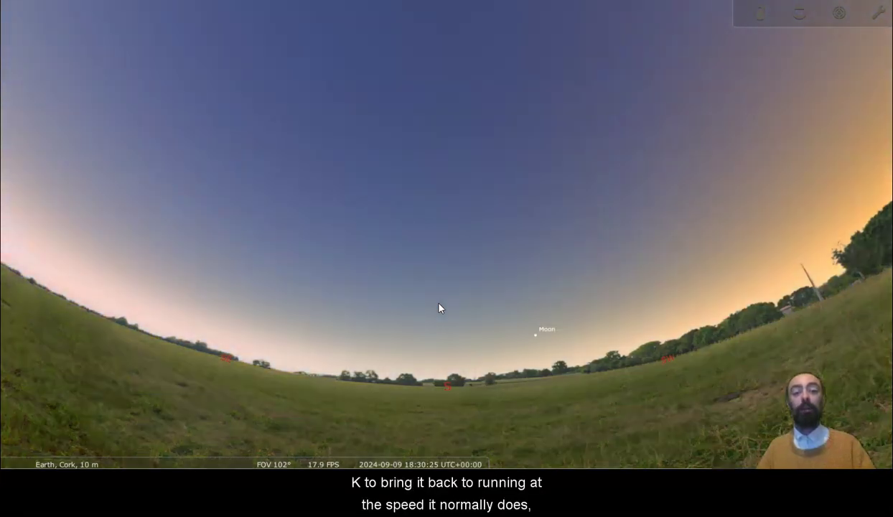
{"action": "key", "text": "k"}
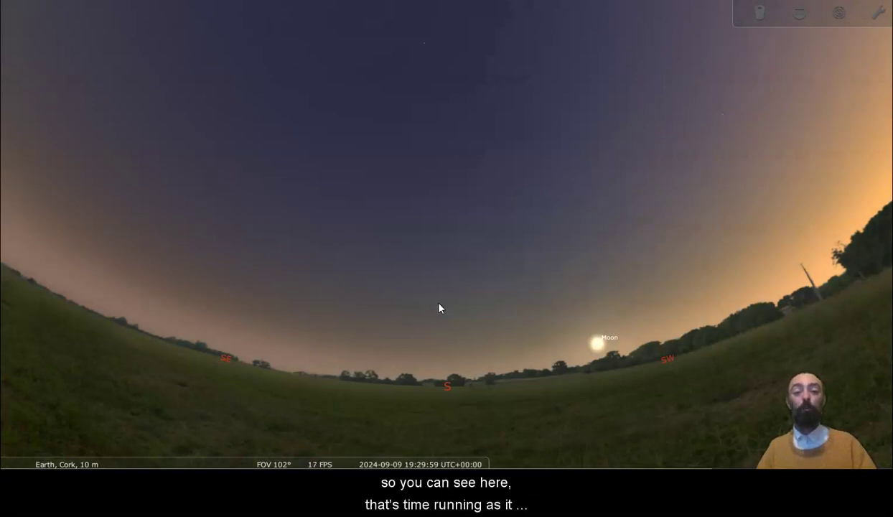
- Freeze the simulated time and resume it at the normal rate
{"action": "mouse_move", "coordinate": [433, 457]}
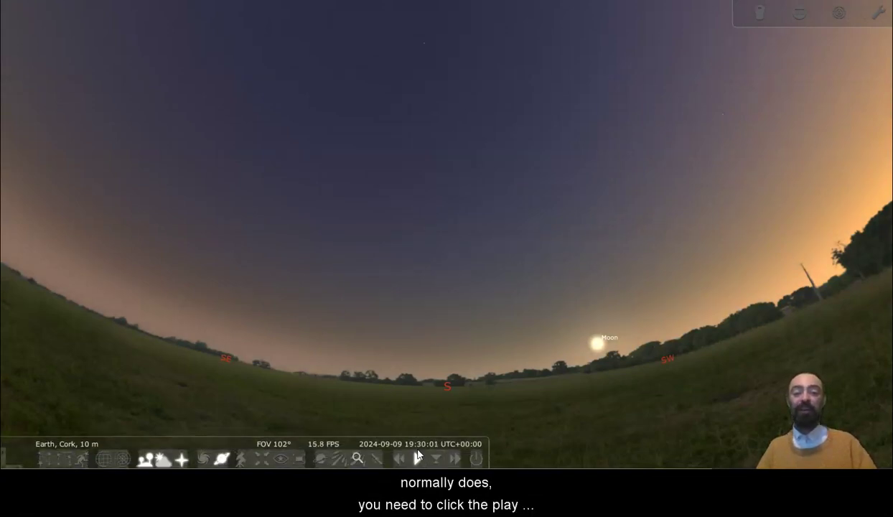
{"action": "left_click", "coordinate": [418, 458]}
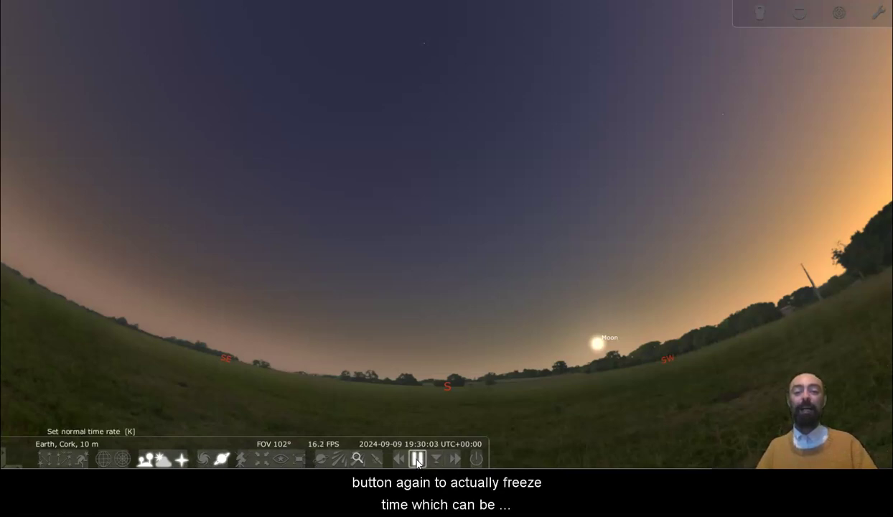
{"action": "left_click", "coordinate": [417, 459]}
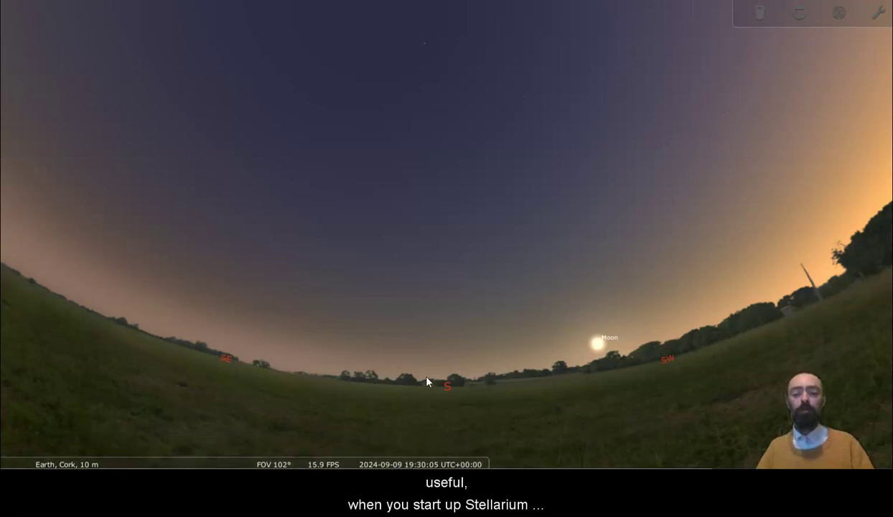
- Fast-forward the simulated time into the night, to about 21:34 on 2024-09-09
{"action": "key", "text": "l"}
{"action": "key", "text": "l"}
{"action": "key", "text": "l"}
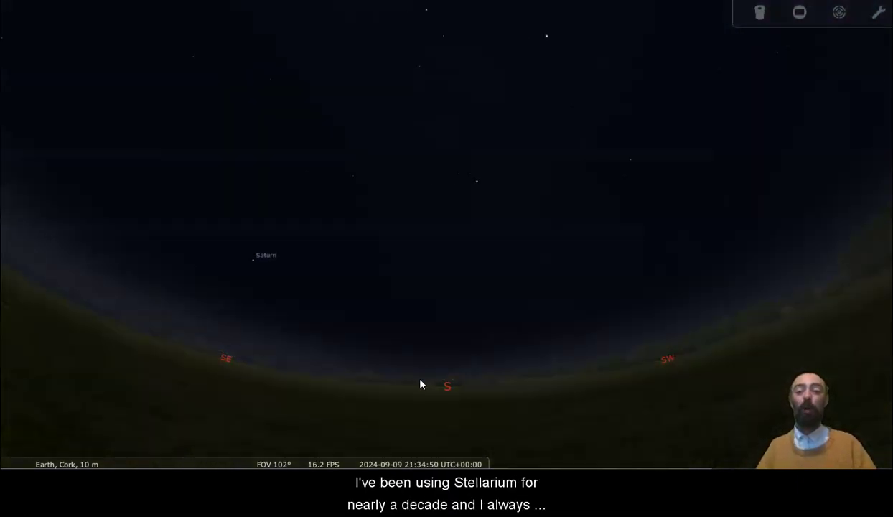
- Examine the current location's coordinates, region, time zone and default-location options, and close the location settings
{"action": "mouse_move", "coordinate": [14, 219]}
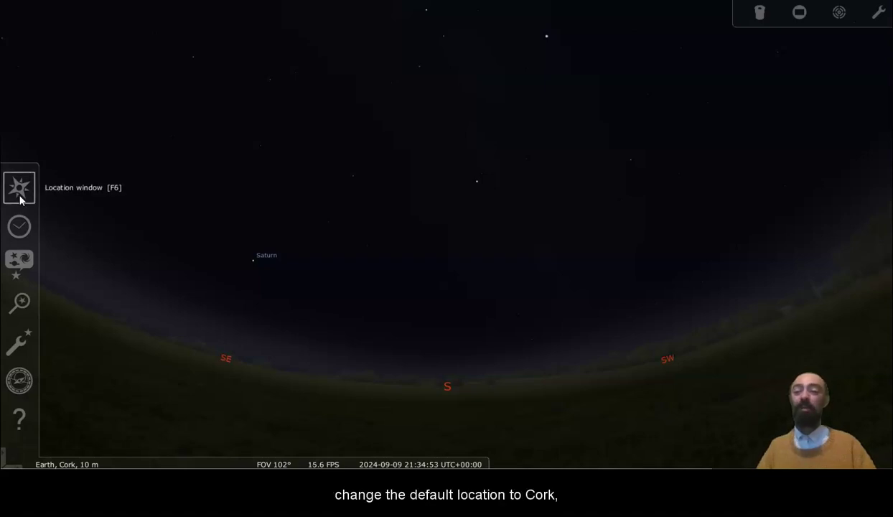
{"action": "left_click", "coordinate": [21, 196]}
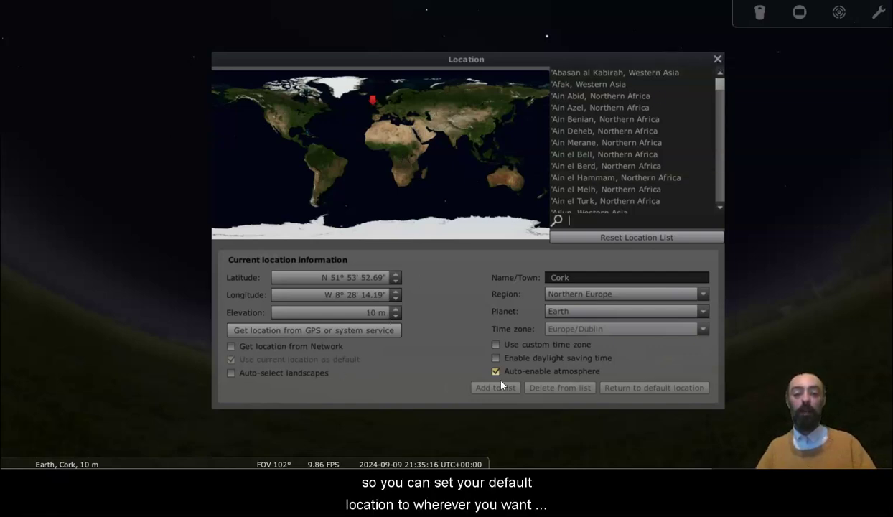
{"action": "left_click", "coordinate": [718, 60]}
- Examine the main configuration's language, ephemeris and default startup options, and close the configuration settings
{"action": "mouse_move", "coordinate": [18, 343]}
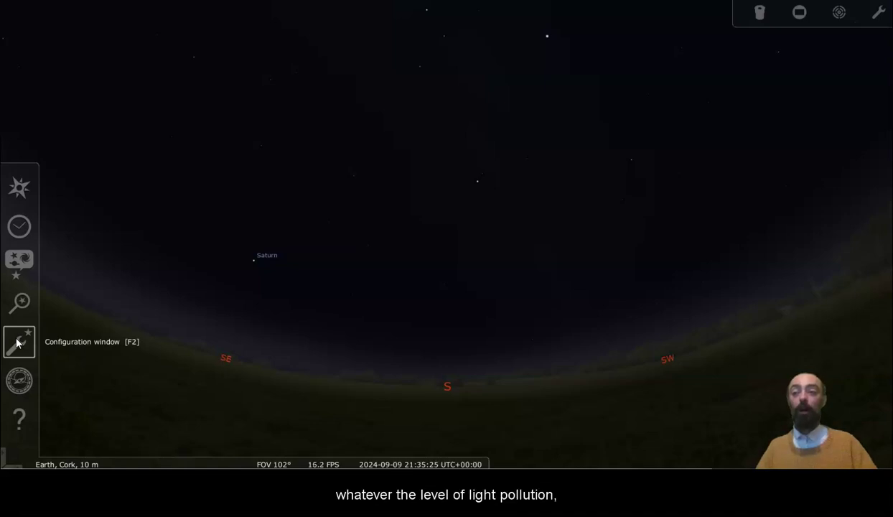
{"action": "left_click", "coordinate": [17, 343]}
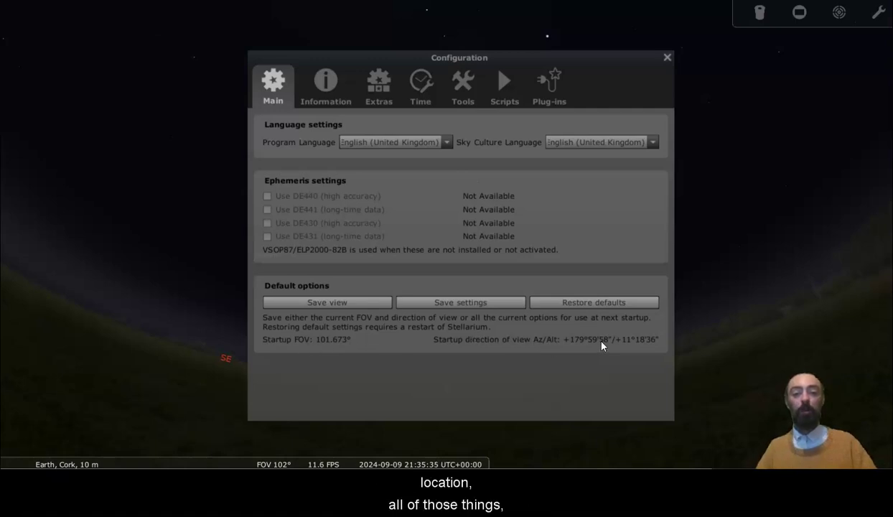
{"action": "left_click", "coordinate": [668, 58]}
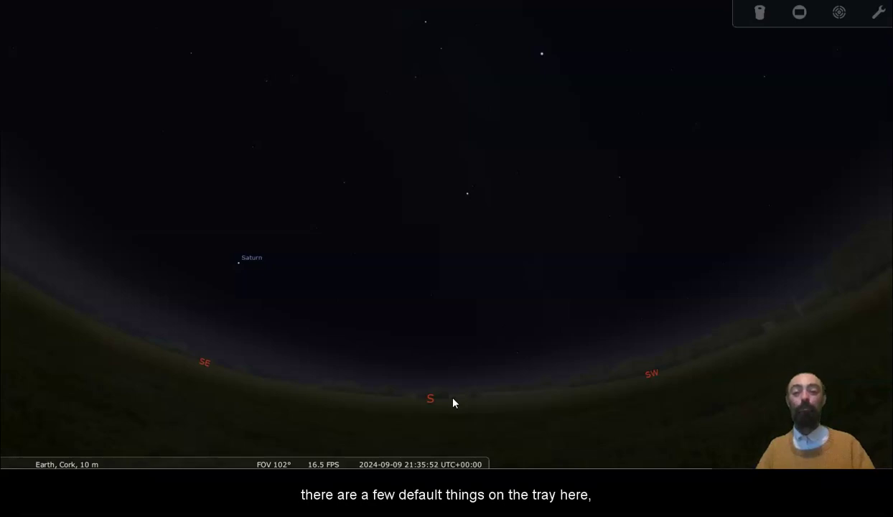
- Show the constellation lines, labels, artwork and boundaries across the night sky
{"action": "mouse_move", "coordinate": [427, 461]}
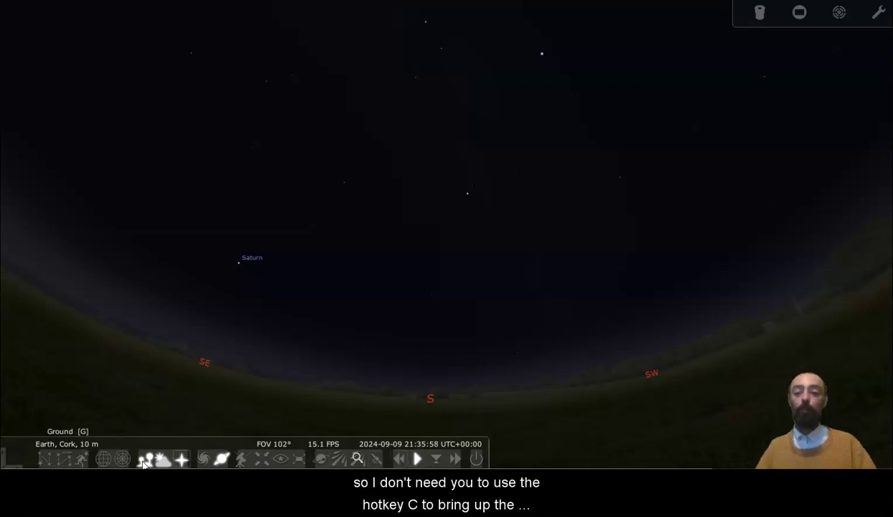
{"action": "left_click", "coordinate": [45, 460]}
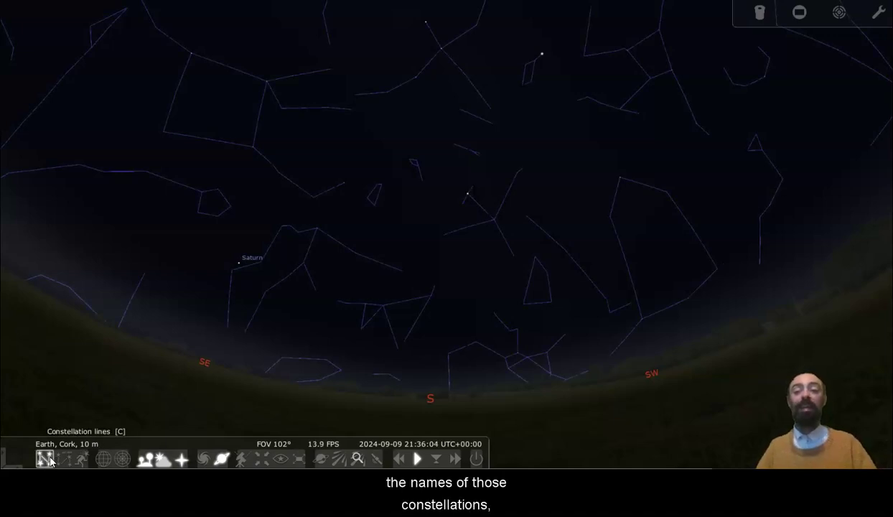
{"action": "left_click", "coordinate": [64, 459]}
{"action": "left_click", "coordinate": [83, 460]}
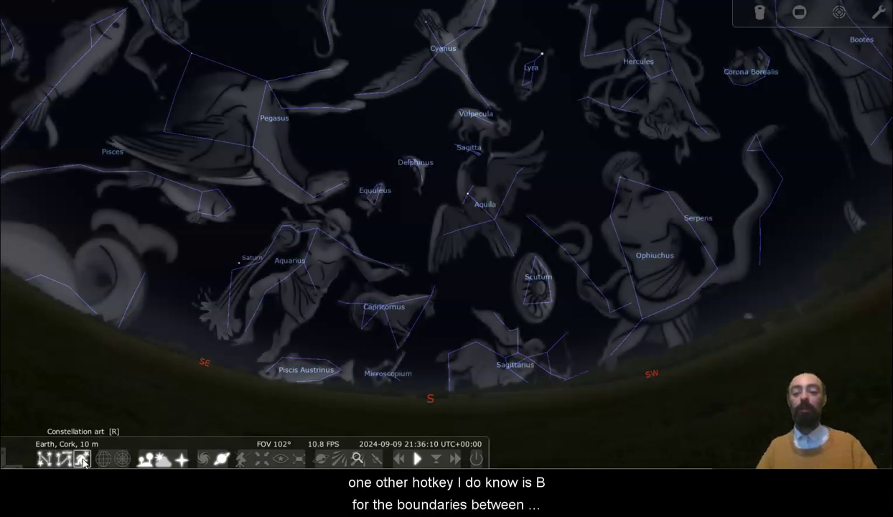
{"action": "key", "text": "b"}
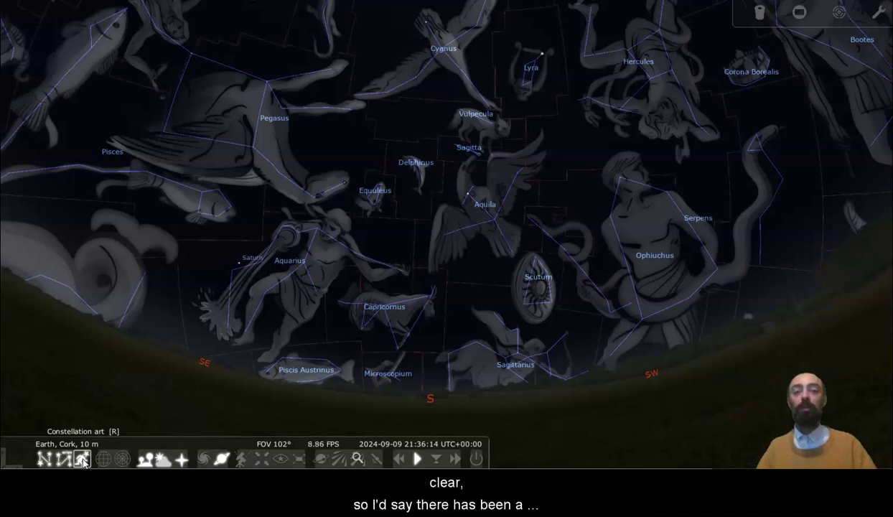
- Hide the constellation artwork, labels and lines to return to the plain sky
{"action": "left_click", "coordinate": [83, 460]}
{"action": "left_click", "coordinate": [63, 460]}
{"action": "left_click", "coordinate": [47, 462]}
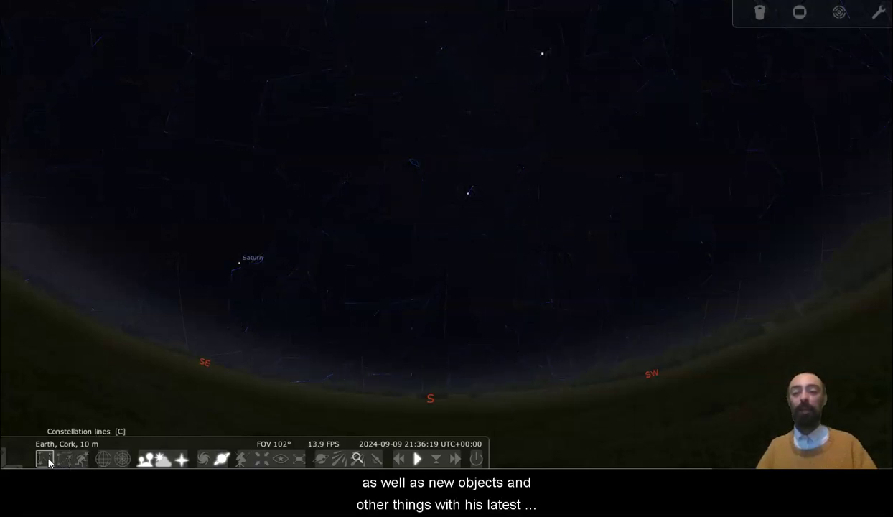
- Turn the equatorial and azimuthal grids on and back off
{"action": "left_click", "coordinate": [105, 459]}
{"action": "left_click", "coordinate": [122, 458]}
{"action": "left_click", "coordinate": [105, 459]}
{"action": "left_click", "coordinate": [122, 460]}
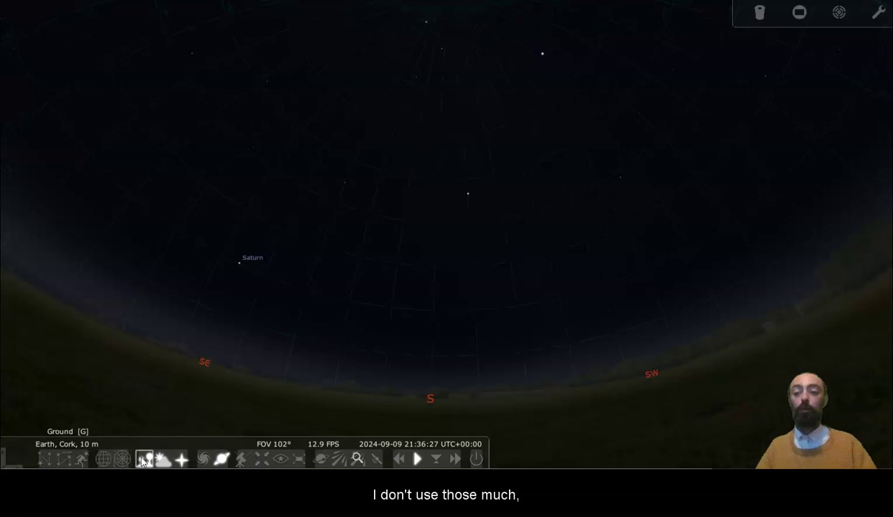
- Turn the atmosphere, ground and cardinal points off and back on
{"action": "left_click", "coordinate": [160, 460]}
{"action": "left_click", "coordinate": [161, 461]}
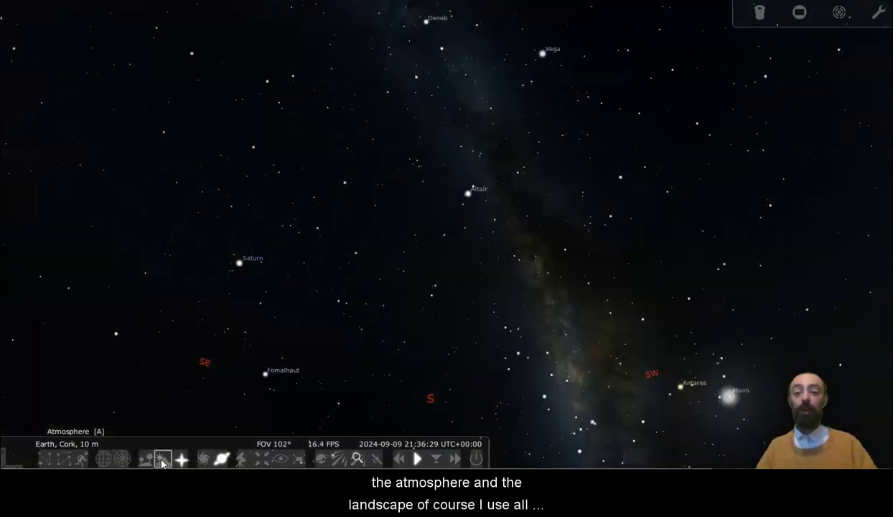
{"action": "left_click", "coordinate": [146, 459]}
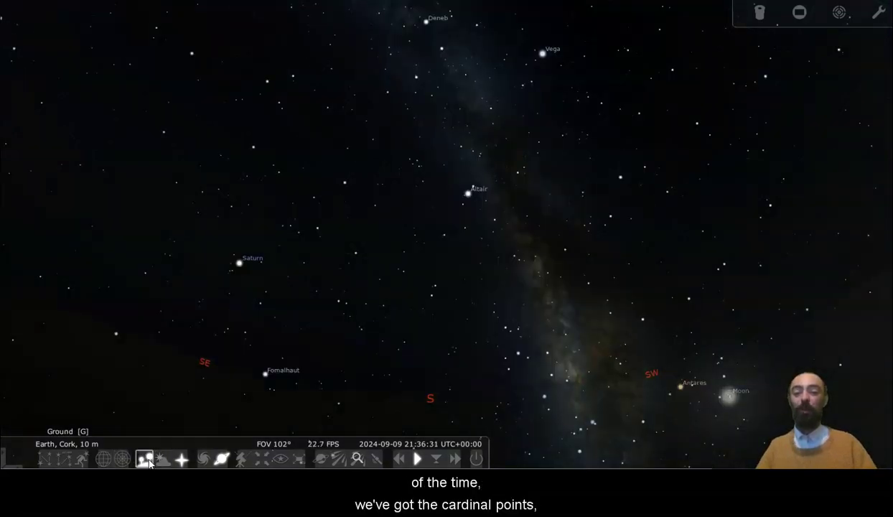
{"action": "left_click", "coordinate": [163, 460]}
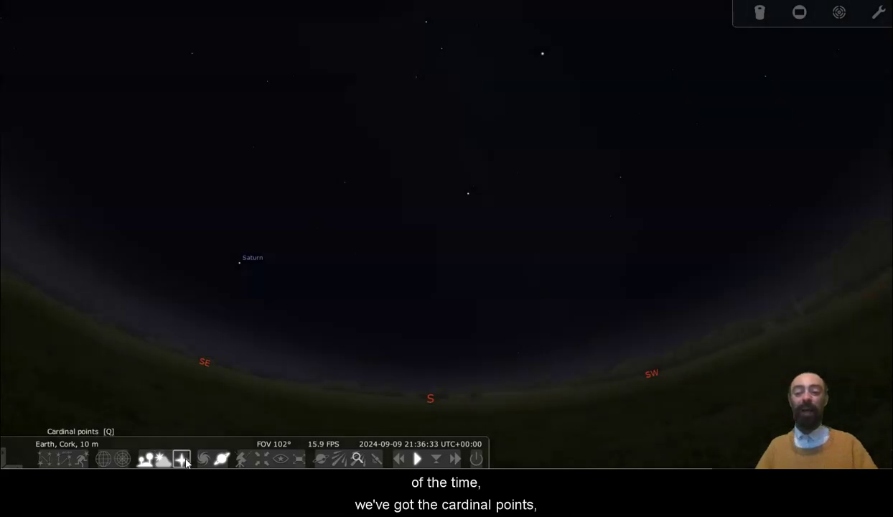
{"action": "left_click", "coordinate": [183, 460]}
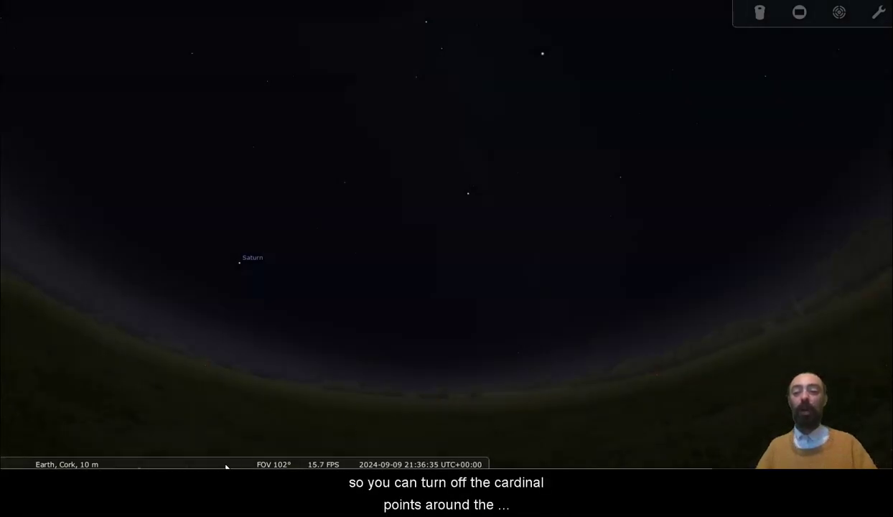
{"action": "left_click", "coordinate": [182, 460]}
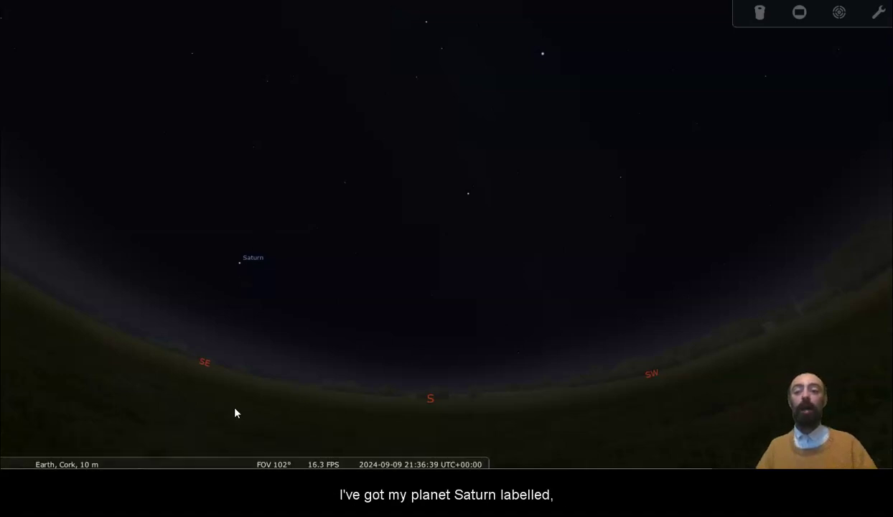
- Hide and restore the planet labels, and switch the deep-sky object markers on and back off
{"action": "left_click", "coordinate": [221, 459]}
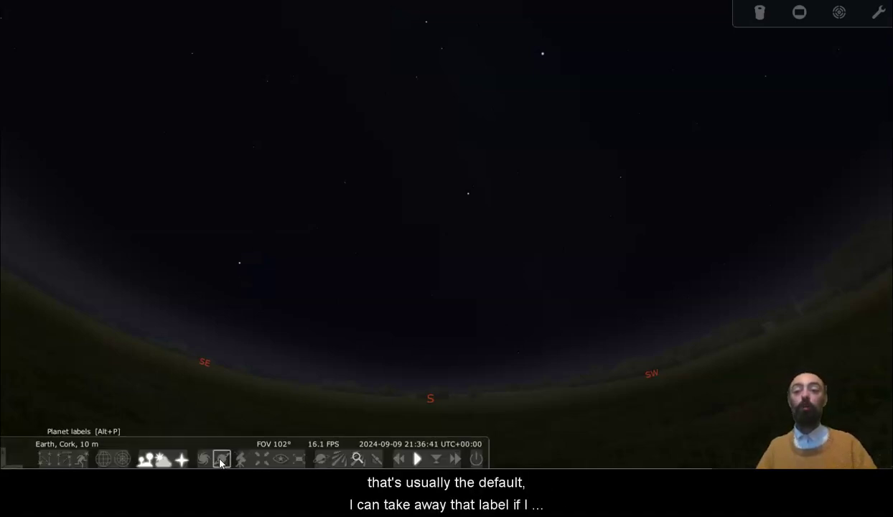
{"action": "left_click", "coordinate": [221, 459]}
{"action": "left_click", "coordinate": [203, 459]}
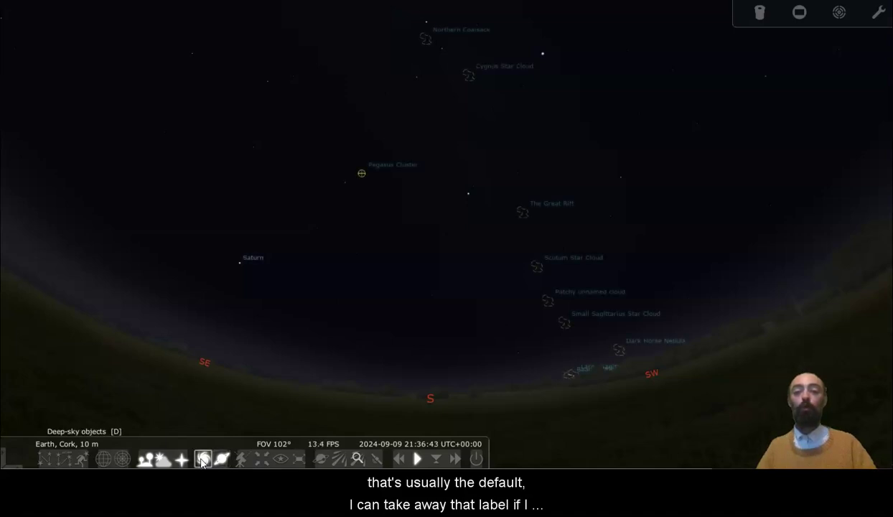
{"action": "left_click", "coordinate": [203, 459]}
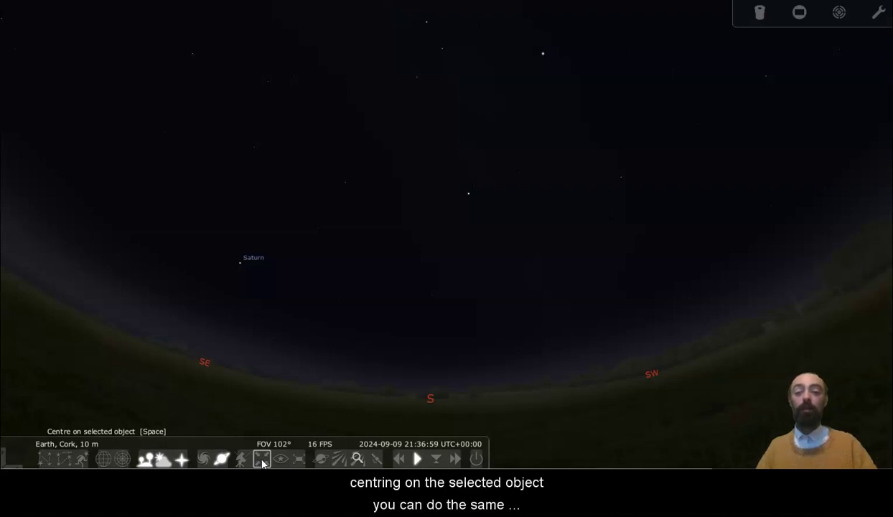
- Select Saturn and centre the view on it, then deselect it and move the view away toward the south
{"action": "left_click", "coordinate": [240, 265]}
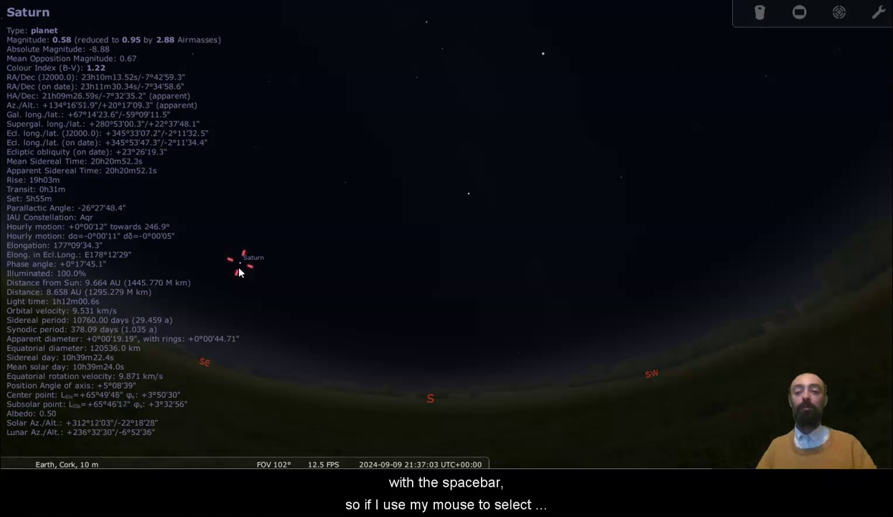
{"action": "key", "text": "space"}
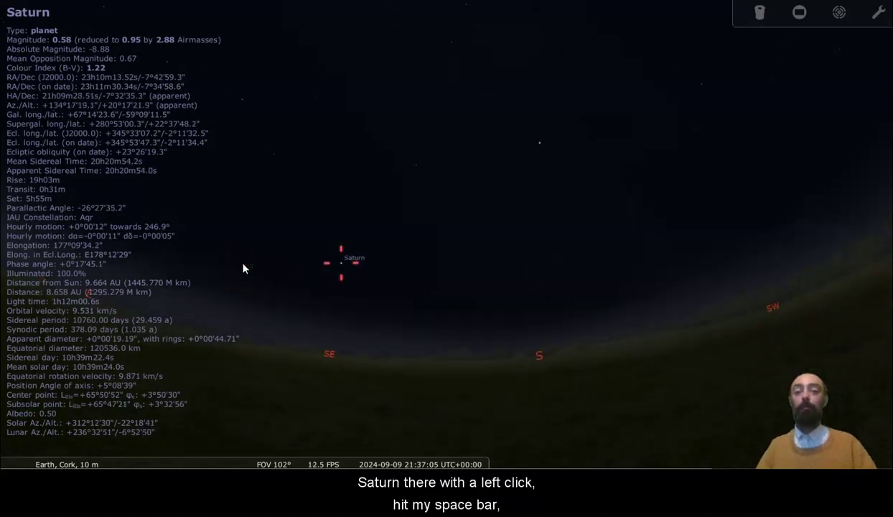
{"action": "left_click", "coordinate": [321, 256]}
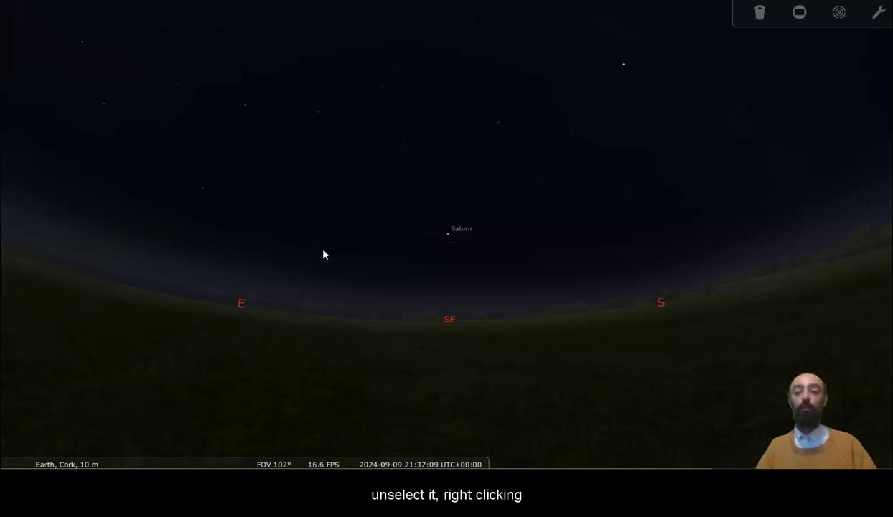
{"action": "mouse_move", "coordinate": [447, 262]}
{"action": "left_mouse_down"}
{"action": "mouse_move", "coordinate": [276, 274]}
{"action": "mouse_move", "coordinate": [382, 278]}
{"action": "left_mouse_up"}
{"action": "left_click_drag", "start_coordinate": [511, 246], "coordinate": [465, 243]}
- Select Saturn, centre the view on it and zoom in until its moons can be told apart
{"action": "left_click", "coordinate": [229, 210]}
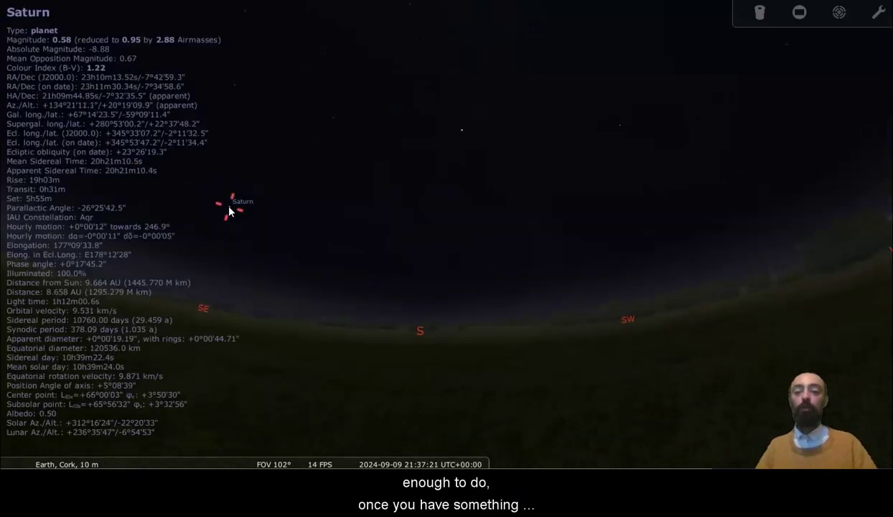
{"action": "key", "text": "space"}
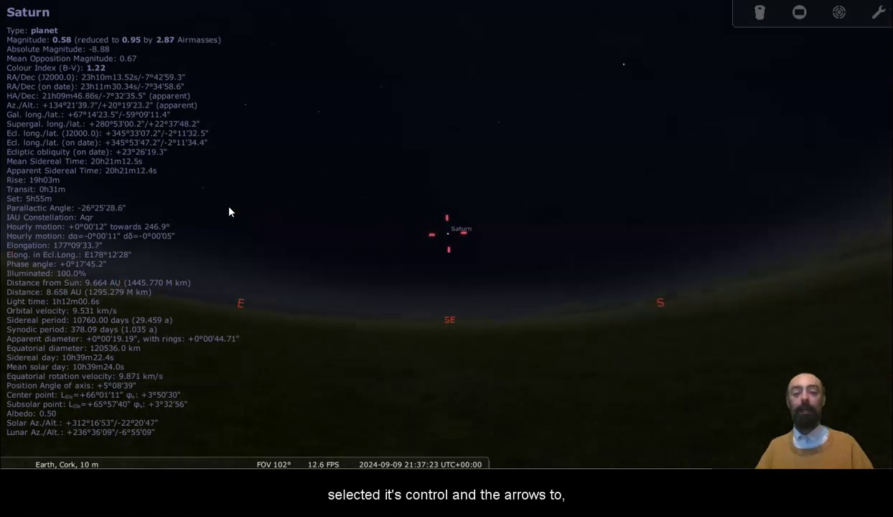
{"action": "key", "text": "ctrl+Up"}
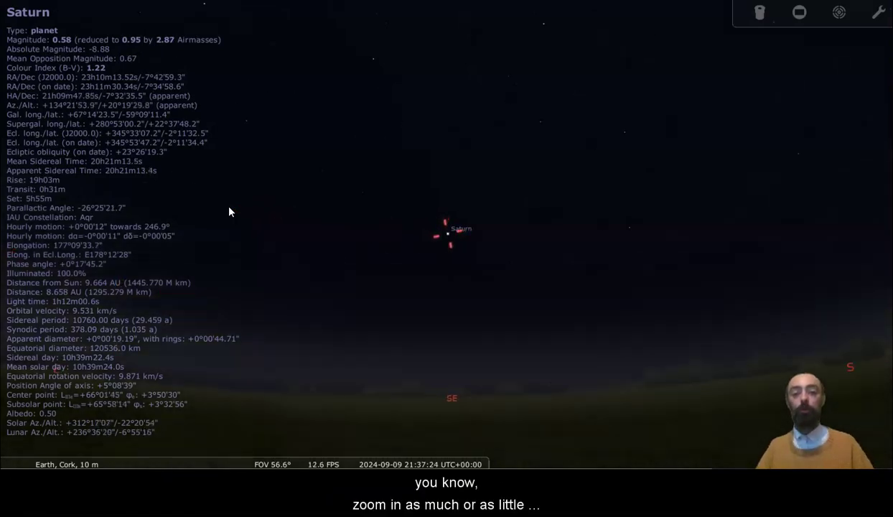
{"action": "key", "text": "ctrl+Up"}
{"action": "key", "text": "ctrl+Up"}
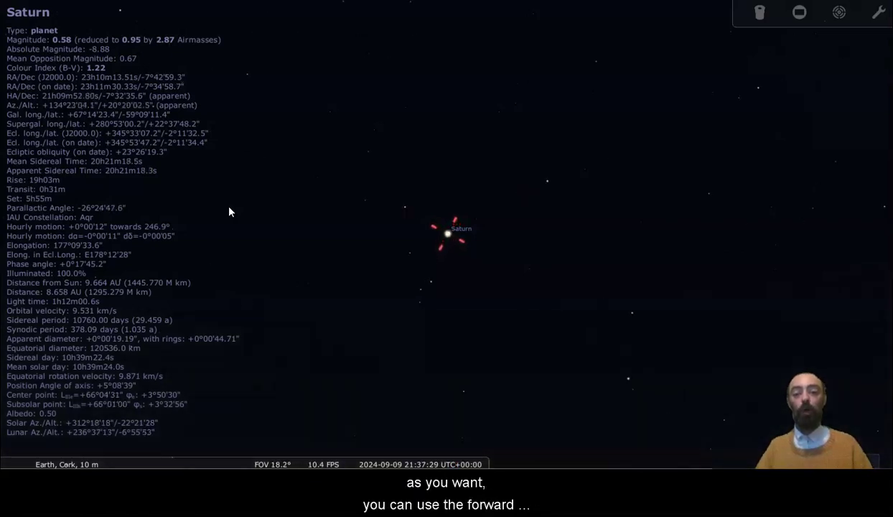
{"action": "key", "text": "ctrl+Up"}
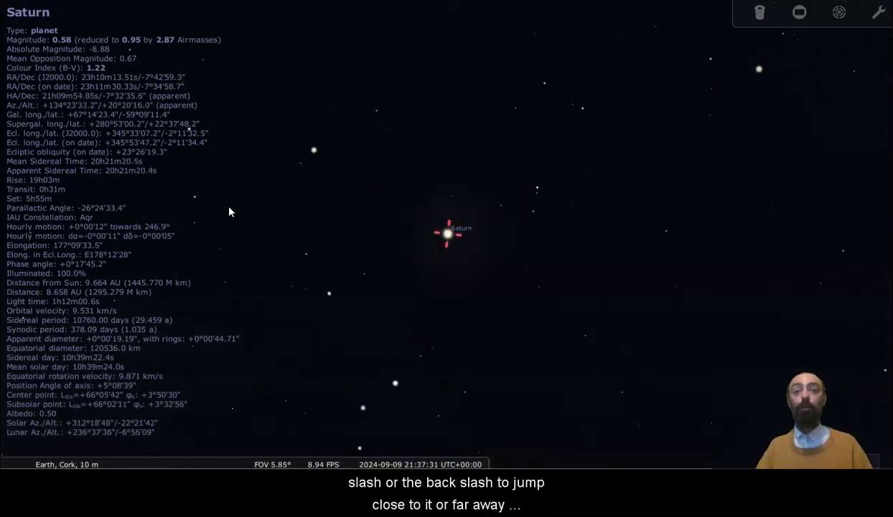
{"action": "key", "text": "slash"}
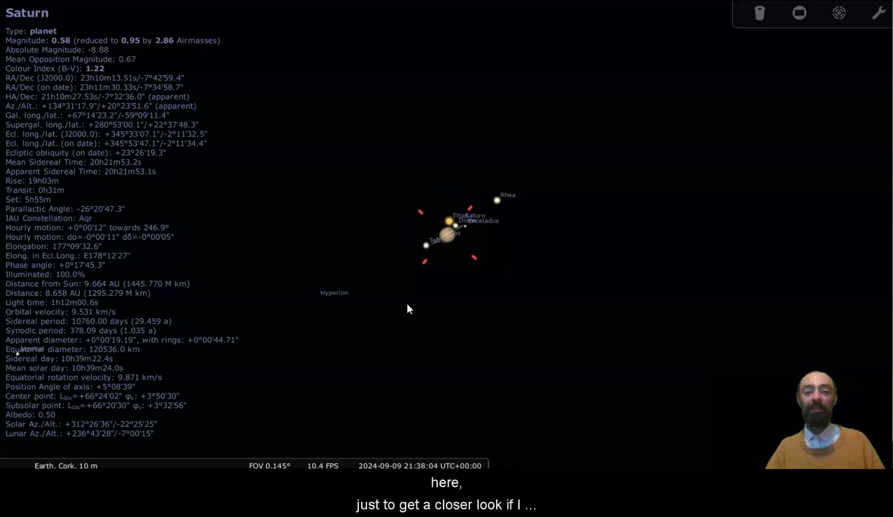
- Shift the view off Saturn, recentre on the planet and zoom in until its disc and rings fill the middle of the view
{"action": "left_click_drag", "start_coordinate": [531, 288], "coordinate": [485, 302]}
{"action": "key", "text": "space"}
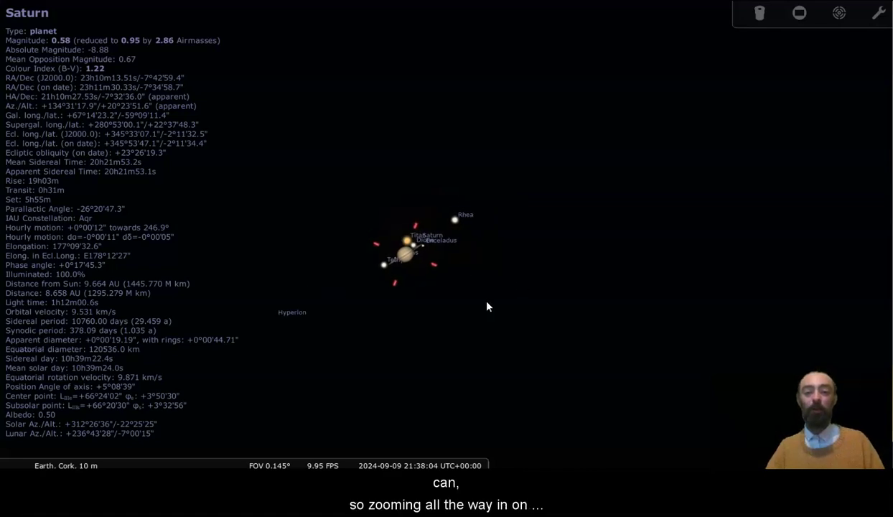
{"action": "scroll", "coordinate": [486, 302], "scroll_direction": "up", "scroll_amount": 2}
{"action": "scroll", "coordinate": [486, 307], "scroll_direction": "up", "scroll_amount": 3}
{"action": "scroll", "coordinate": [487, 306], "scroll_direction": "up", "scroll_amount": 2}
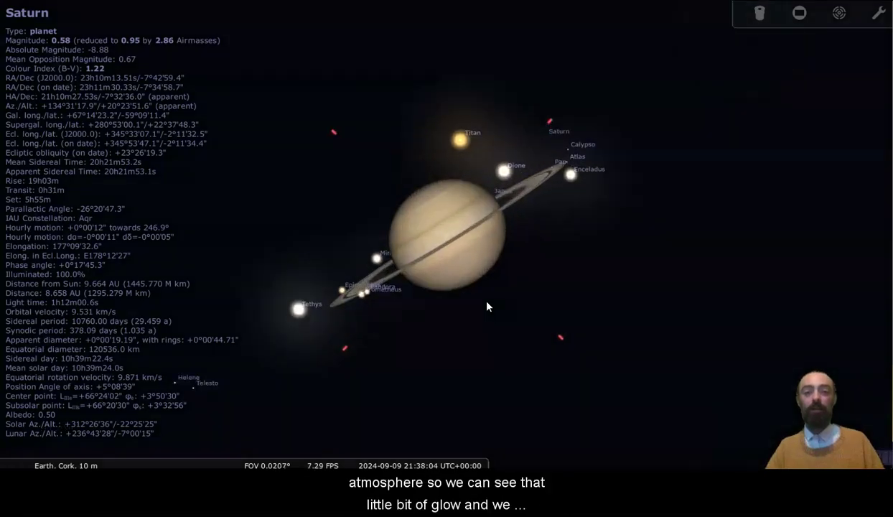
- Turn the atmosphere off and back on around the zoomed-in Saturn, and deselect the planet
{"action": "mouse_move", "coordinate": [116, 465]}
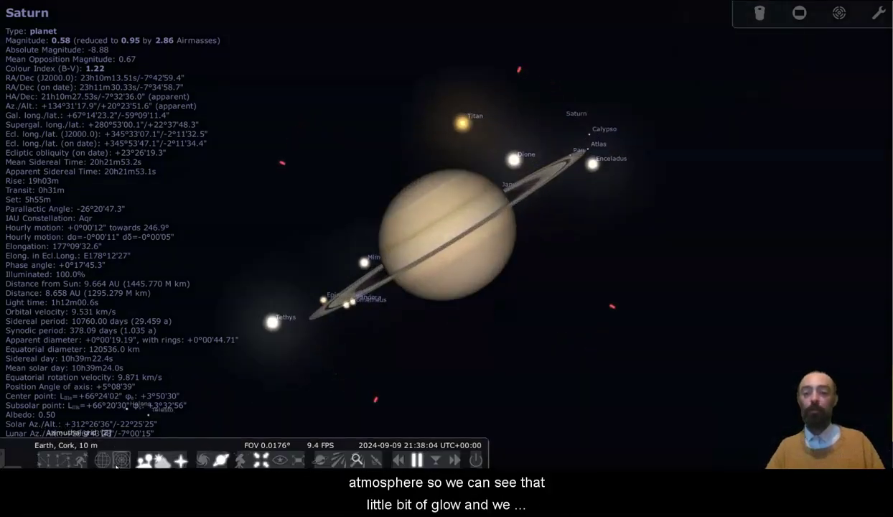
{"action": "left_click", "coordinate": [162, 460]}
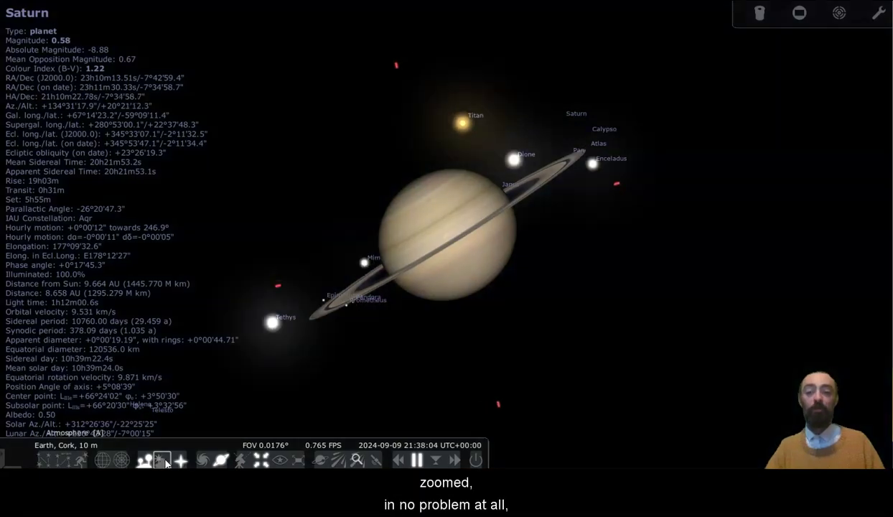
{"action": "left_click", "coordinate": [164, 461]}
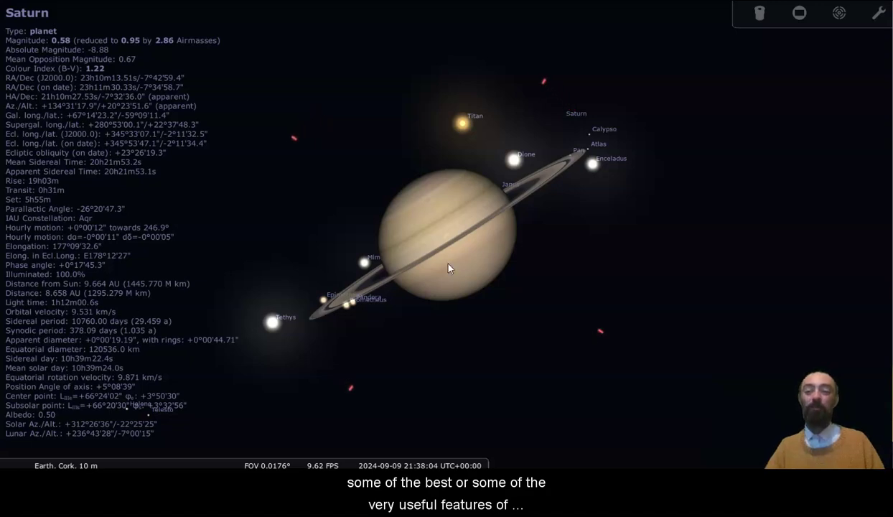
{"action": "mouse_move", "coordinate": [429, 463]}
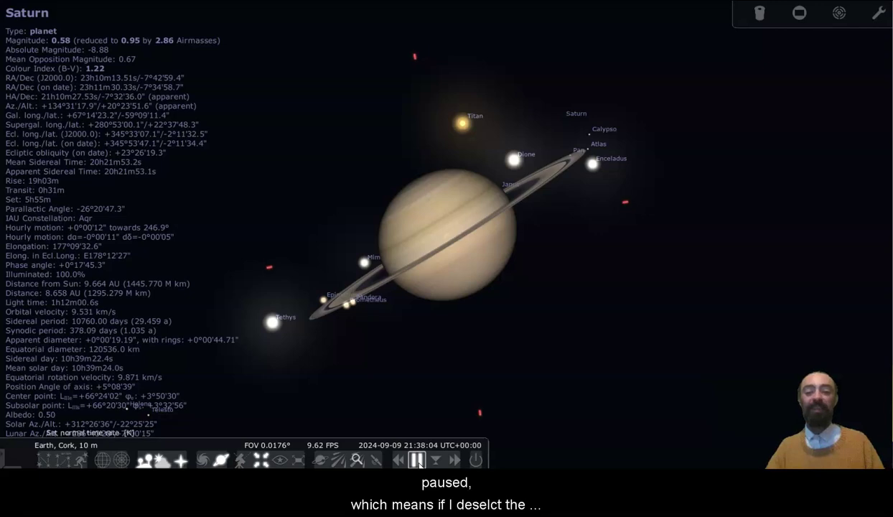
{"action": "right_click", "coordinate": [329, 202]}
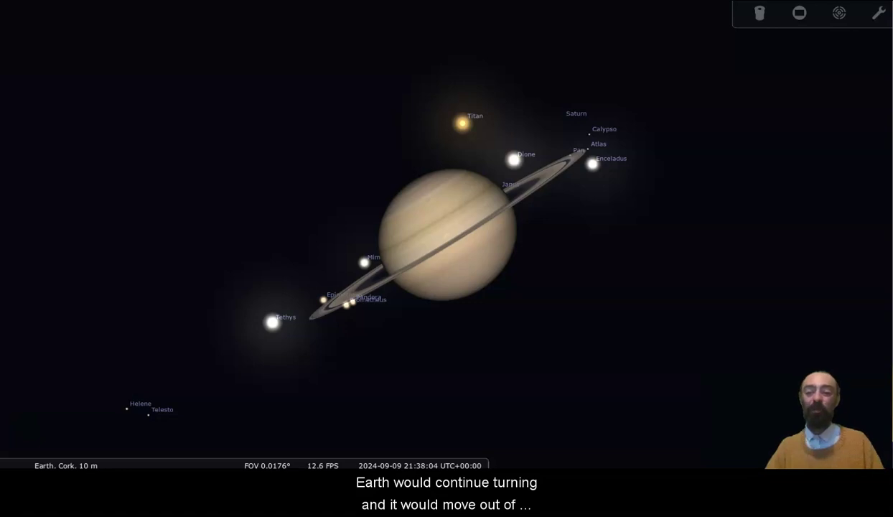
- Examine the location settings and the list of planets and moons available as observing sites, and close the settings
{"action": "mouse_move", "coordinate": [16, 438]}
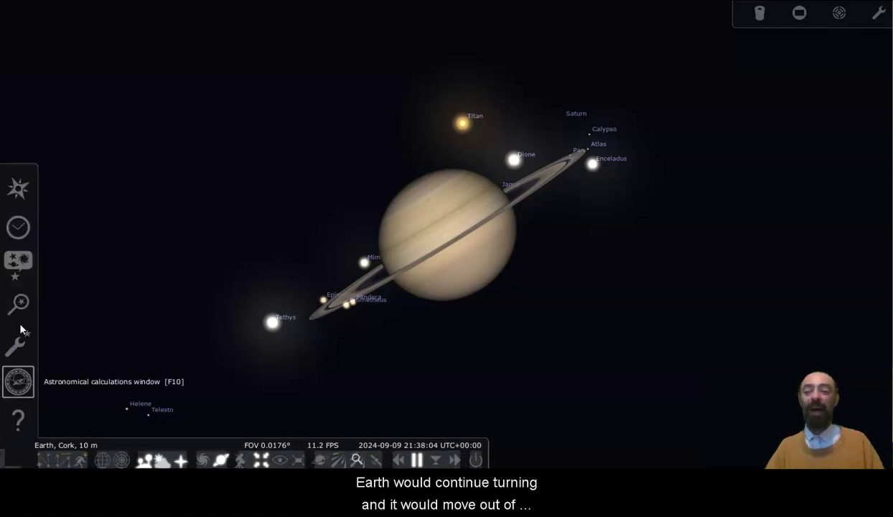
{"action": "left_click", "coordinate": [20, 190]}
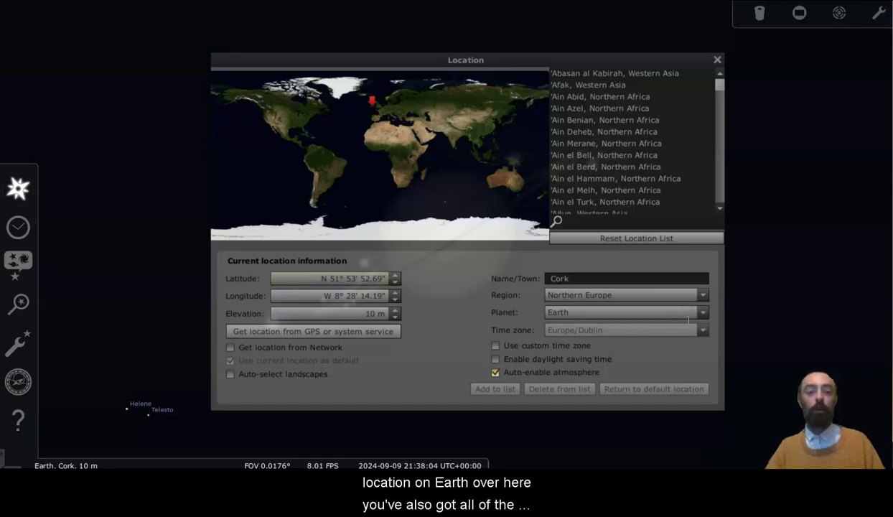
{"action": "left_click", "coordinate": [703, 313]}
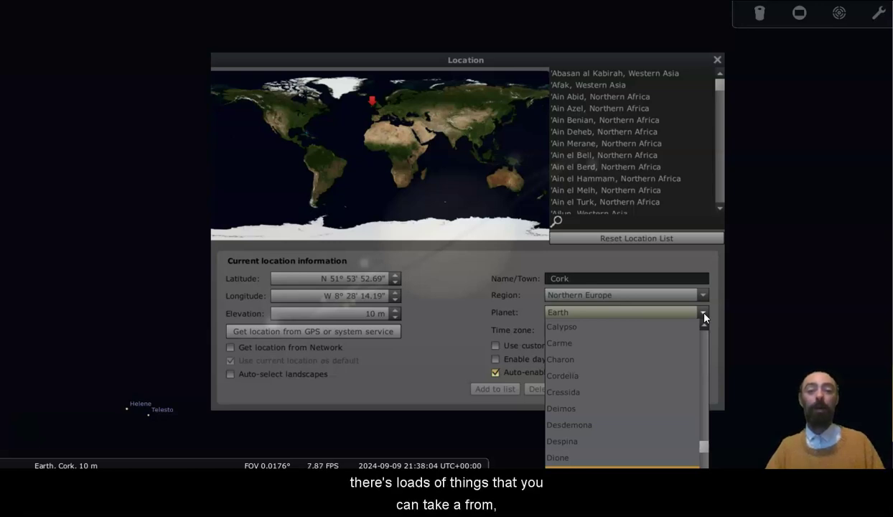
{"action": "left_click", "coordinate": [703, 315]}
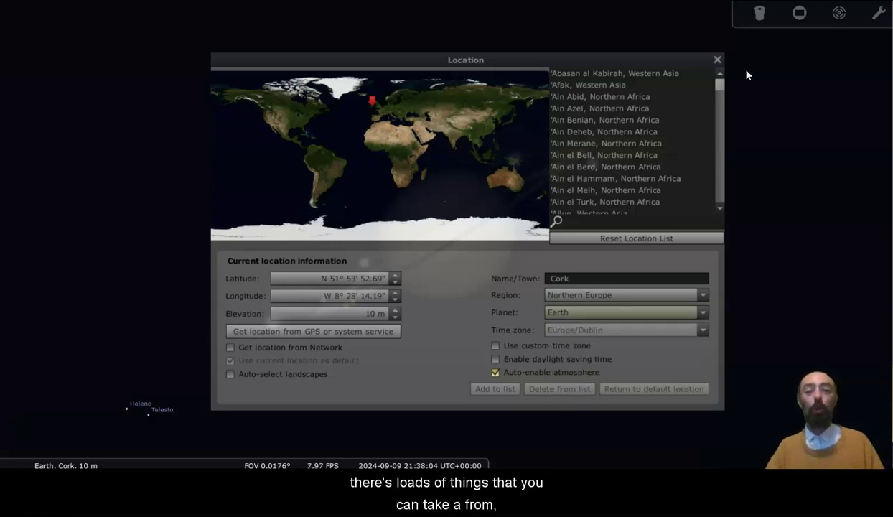
{"action": "left_click", "coordinate": [716, 62]}
- Examine the date and time settings in both calendar and Julian Day form, and close them
{"action": "mouse_move", "coordinate": [49, 260]}
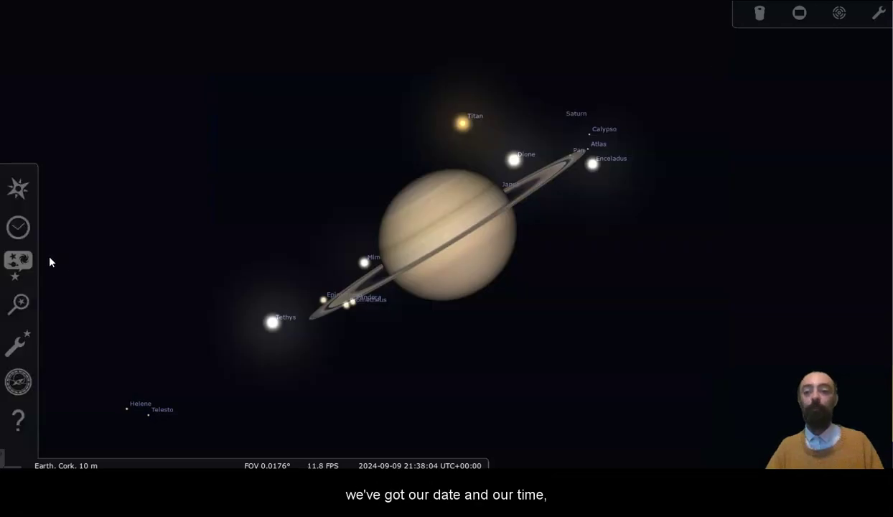
{"action": "left_click", "coordinate": [18, 229]}
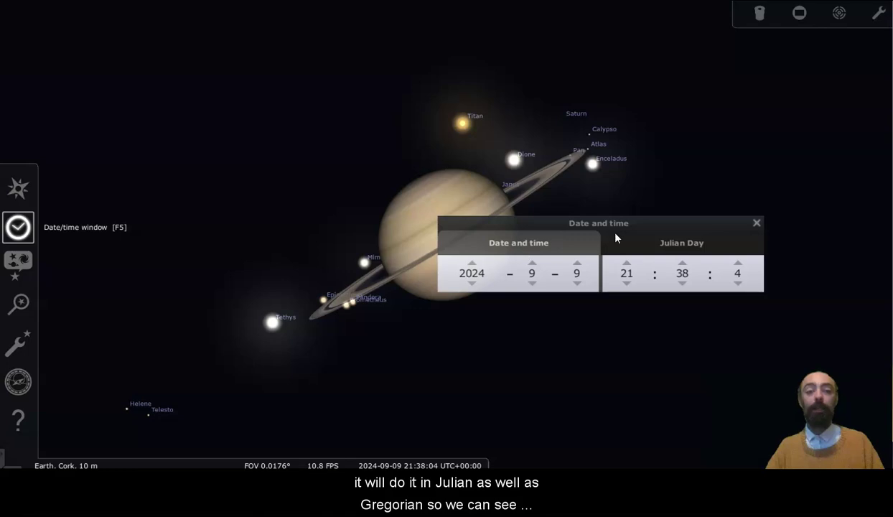
{"action": "left_click", "coordinate": [662, 248]}
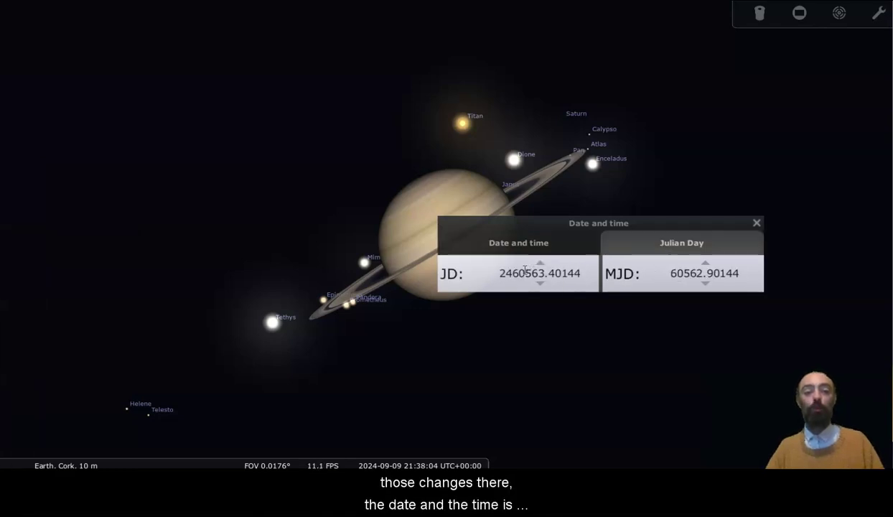
{"action": "left_click", "coordinate": [559, 248]}
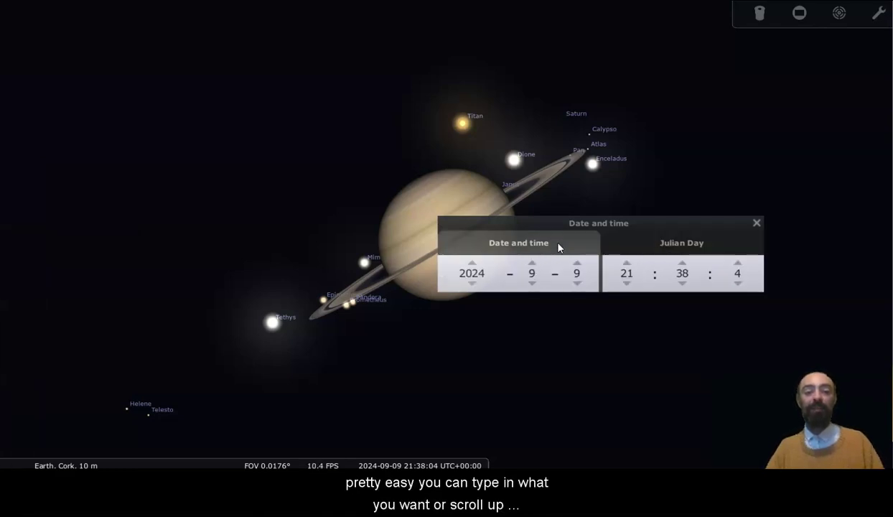
{"action": "left_click", "coordinate": [757, 224]}
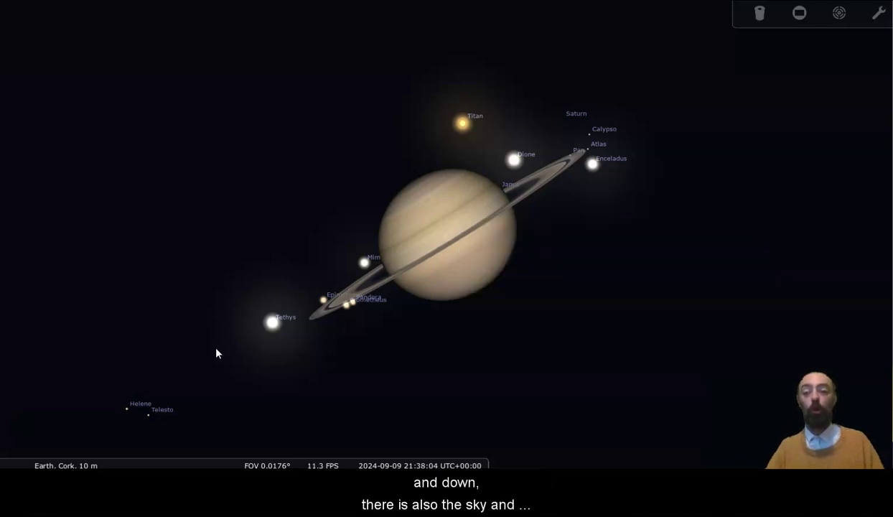
- Open the sky viewing options, lower light pollution to Bortle class 1 and raise the shooting stars rate to 240000
{"action": "mouse_move", "coordinate": [4, 339]}
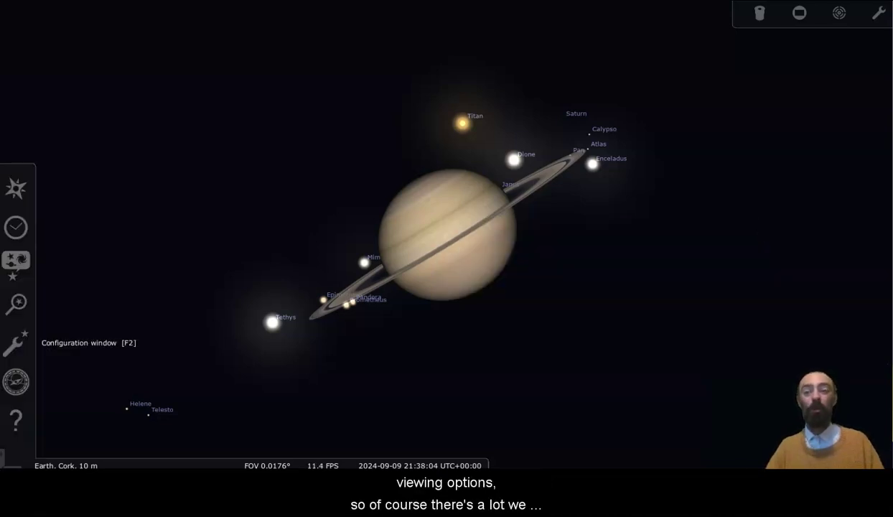
{"action": "left_click", "coordinate": [12, 262]}
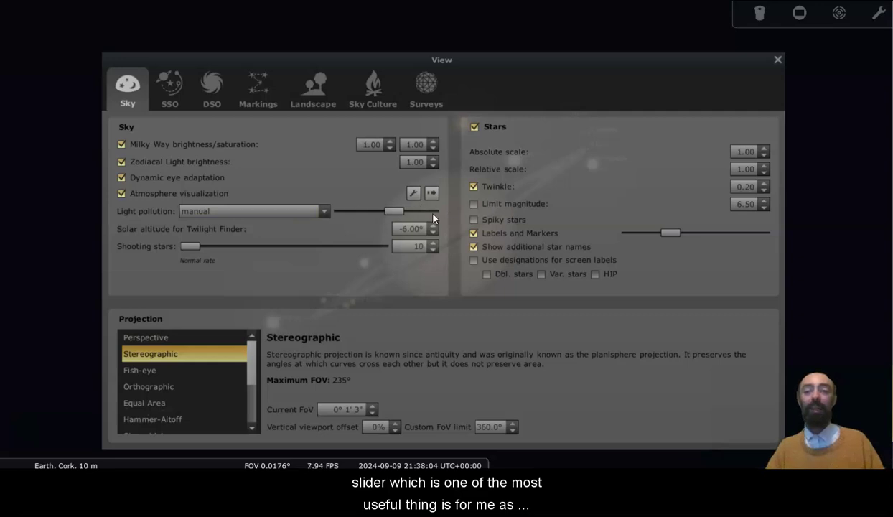
{"action": "left_click_drag", "start_coordinate": [392, 211], "coordinate": [309, 210]}
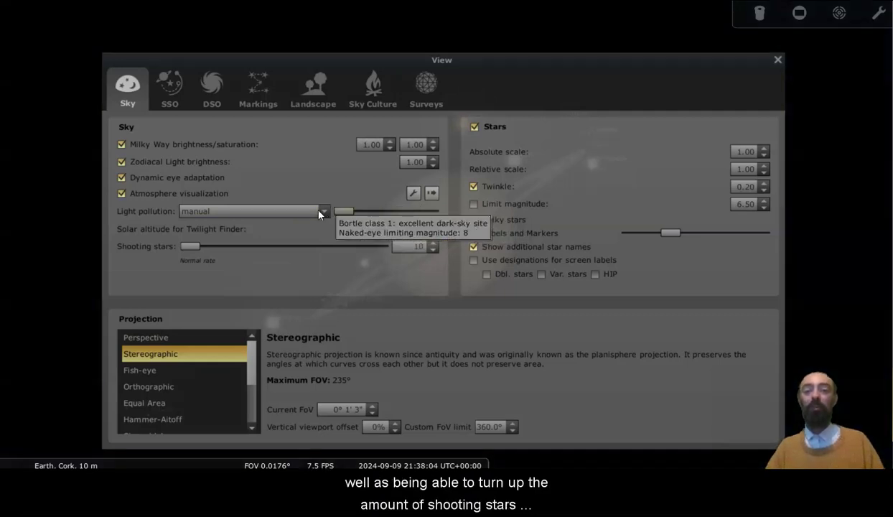
{"action": "left_click_drag", "start_coordinate": [189, 247], "coordinate": [391, 246]}
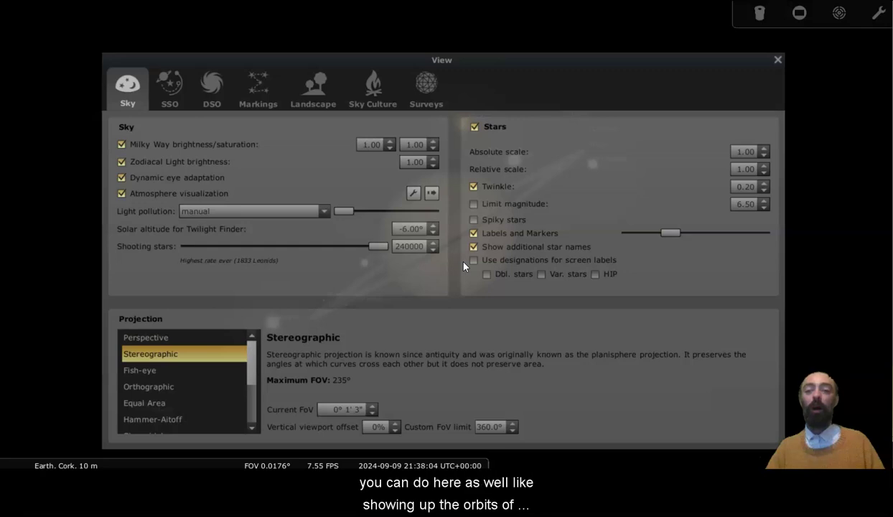
- Examine the viewing options for solar system objects, deep-sky catalogs, celestial sphere markings and landscapes
{"action": "left_click", "coordinate": [176, 105]}
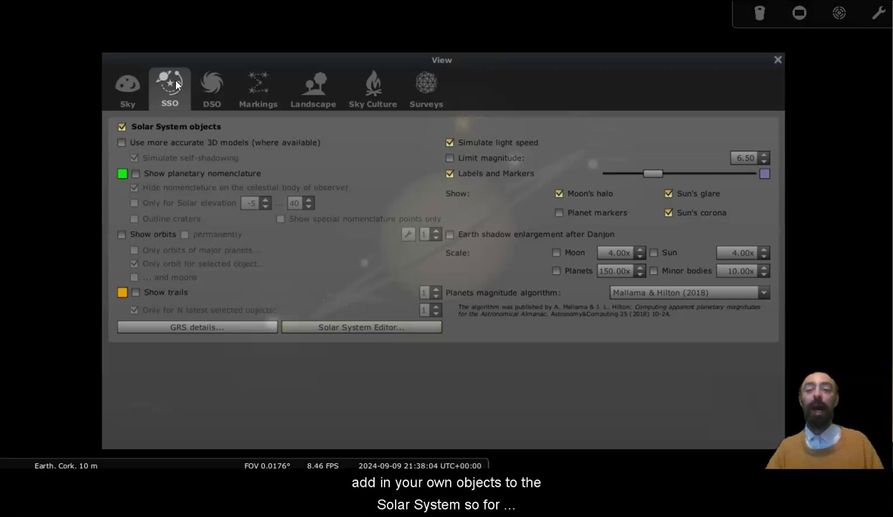
{"action": "left_click", "coordinate": [215, 94]}
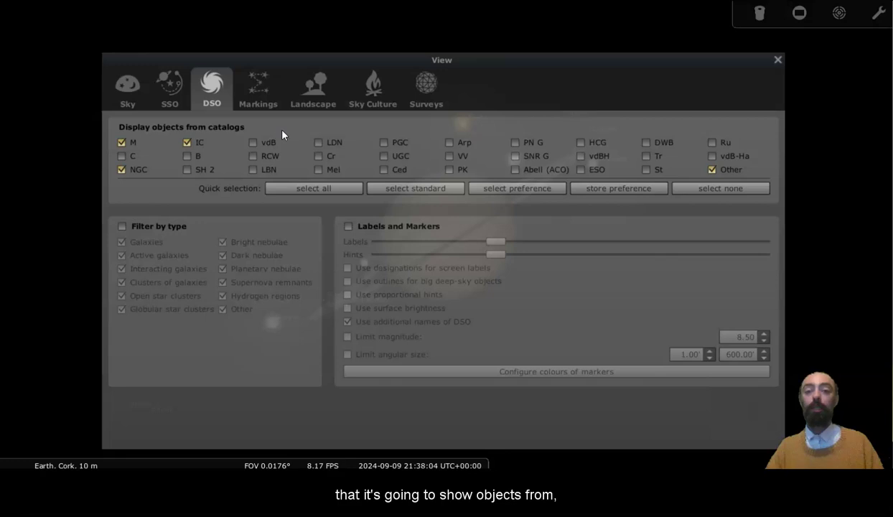
{"action": "left_click", "coordinate": [262, 103]}
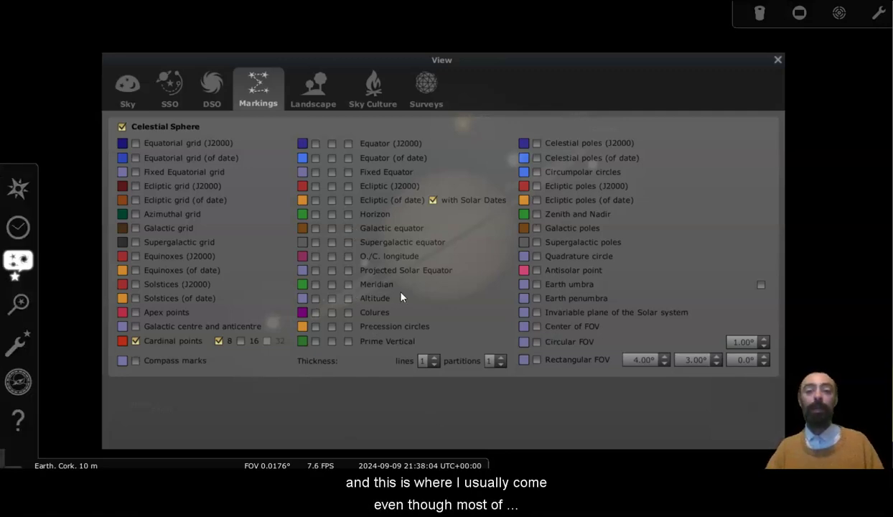
{"action": "left_click", "coordinate": [316, 106]}
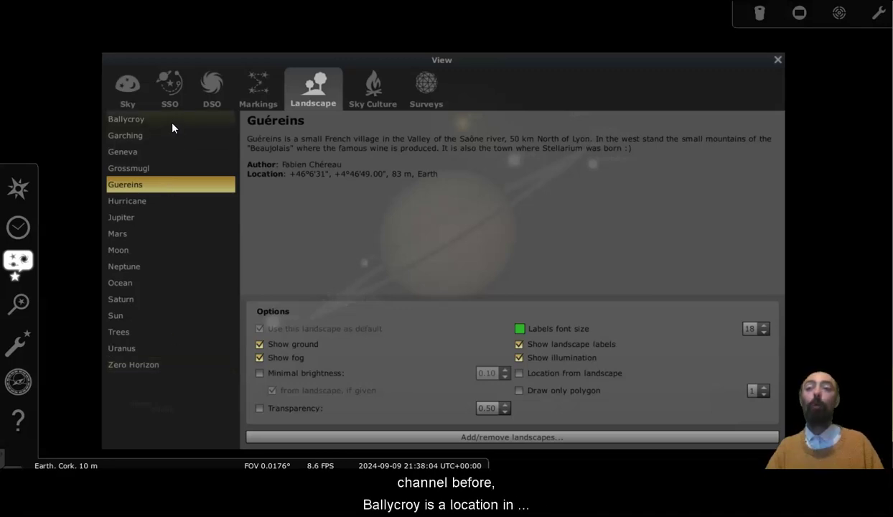
- Examine the list of available sky cultures, then return to its beginning
{"action": "left_click", "coordinate": [376, 94]}
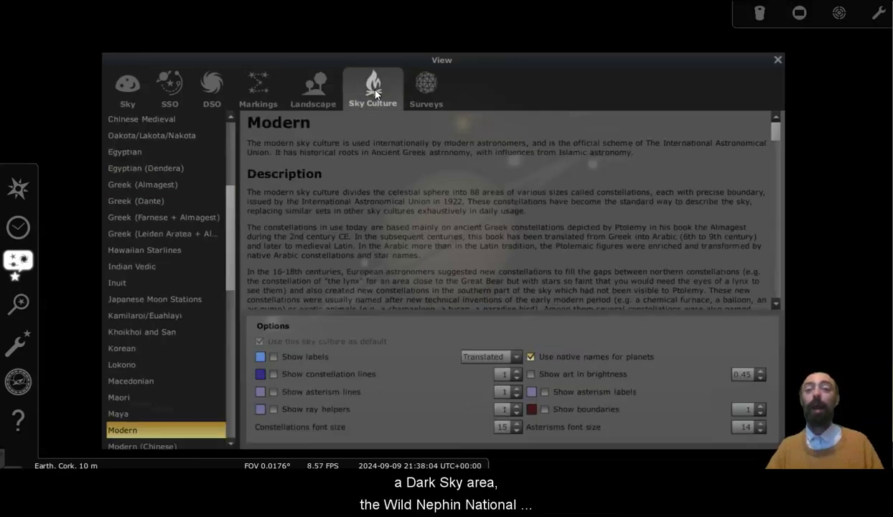
{"action": "scroll", "coordinate": [219, 230], "scroll_direction": "down", "scroll_amount": 4}
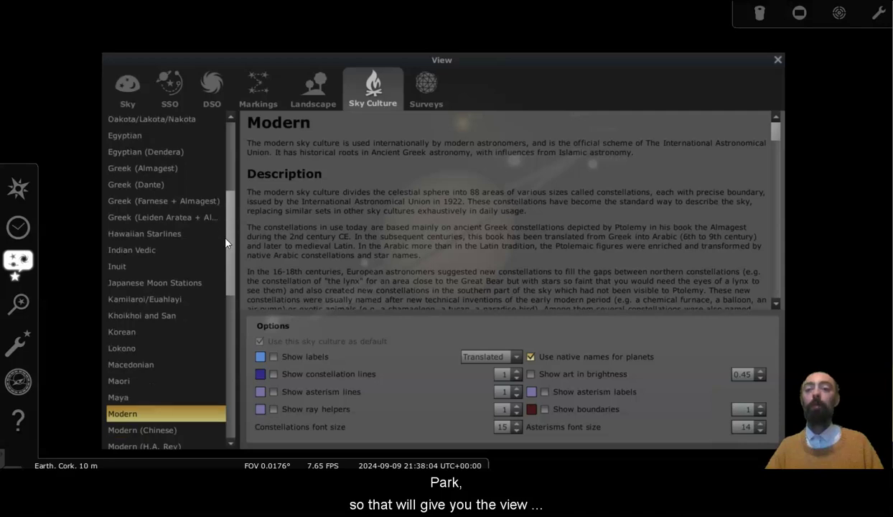
{"action": "scroll", "coordinate": [222, 397], "scroll_direction": "down", "scroll_amount": 5}
{"action": "left_click_drag", "start_coordinate": [233, 322], "coordinate": [242, 112]}
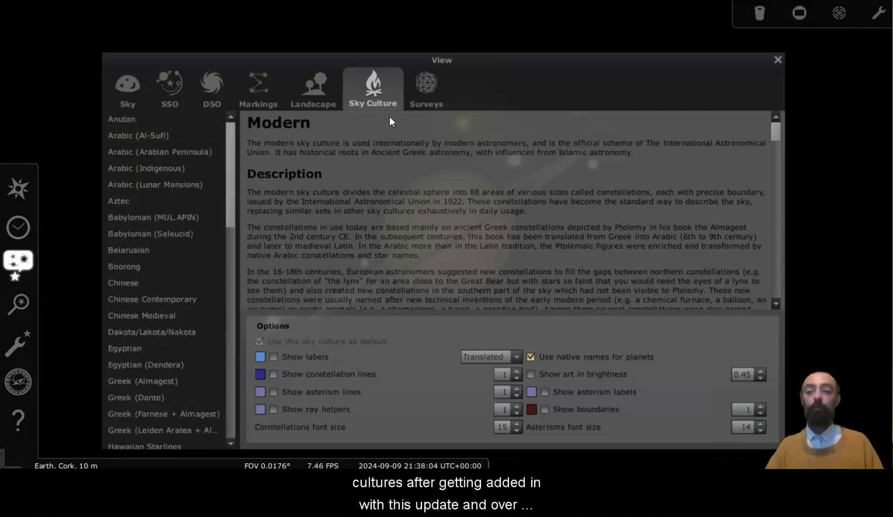
- Examine the list of deep-sky surveys, return to the Sky settings and close the viewing options
{"action": "left_click", "coordinate": [437, 88]}
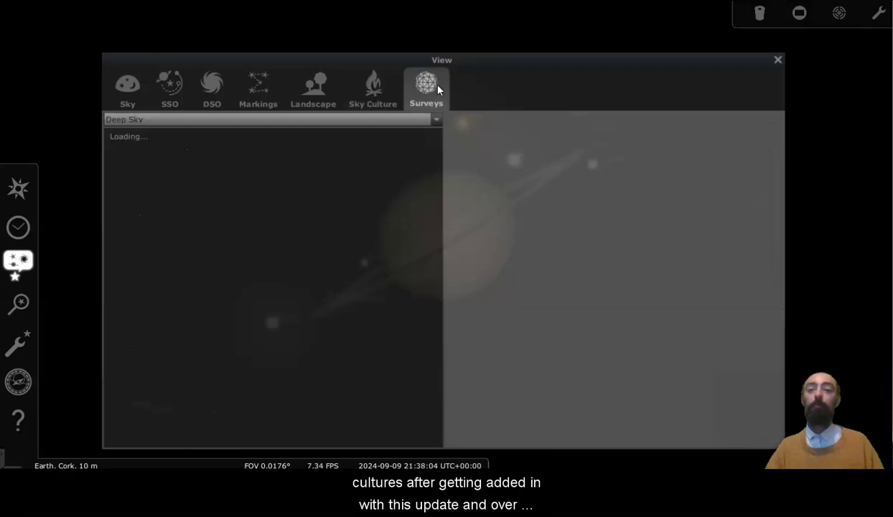
{"action": "left_click", "coordinate": [438, 124]}
{"action": "left_click", "coordinate": [437, 122]}
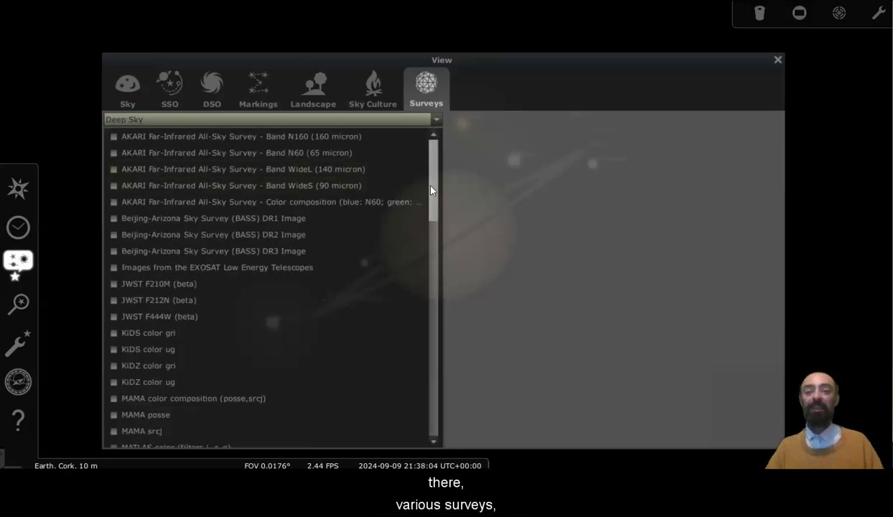
{"action": "left_click_drag", "start_coordinate": [438, 185], "coordinate": [431, 367]}
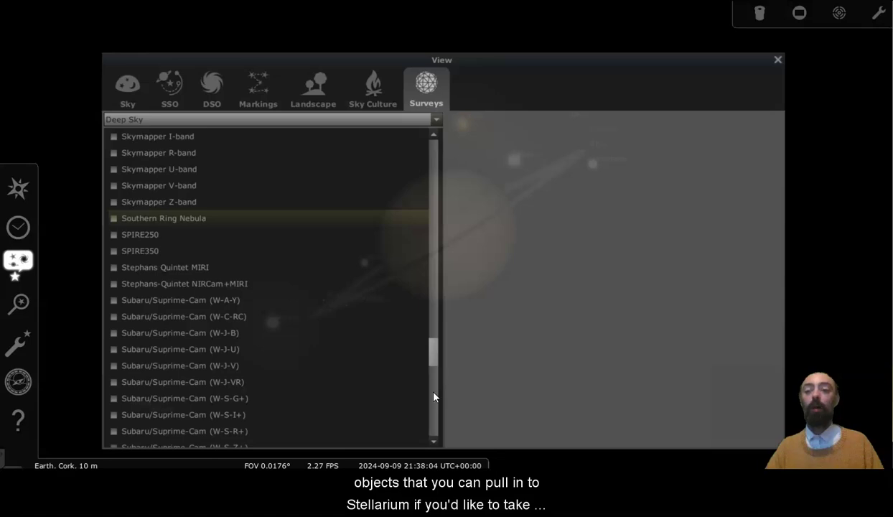
{"action": "left_click", "coordinate": [140, 100]}
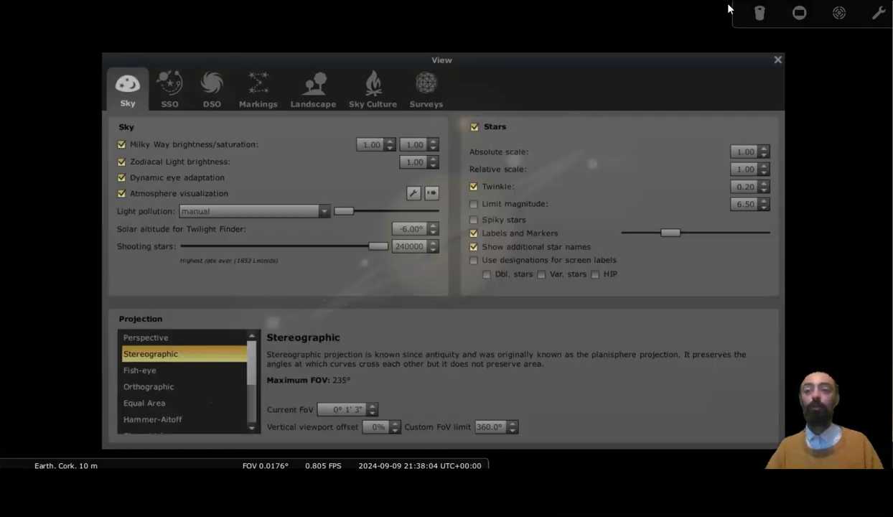
{"action": "left_click", "coordinate": [779, 61]}
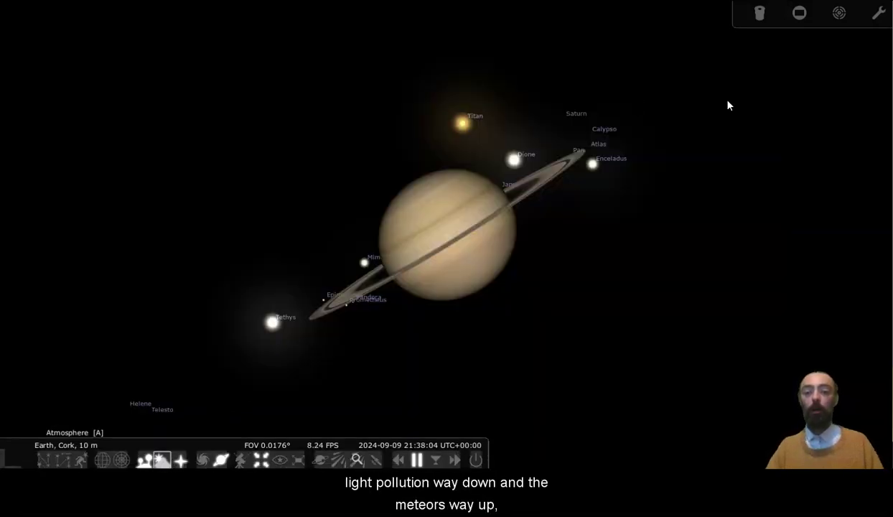
- Zoom out from Saturn to a field of view of about 146° that takes in the Milky Way and the horizon
{"action": "scroll", "coordinate": [728, 105], "scroll_direction": "down", "scroll_amount": 5}
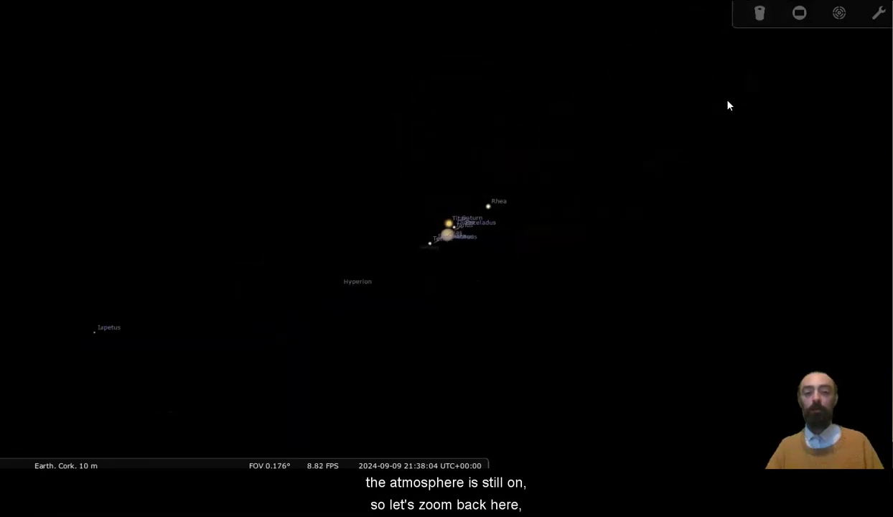
{"action": "scroll", "coordinate": [728, 106], "scroll_direction": "down", "scroll_amount": 5}
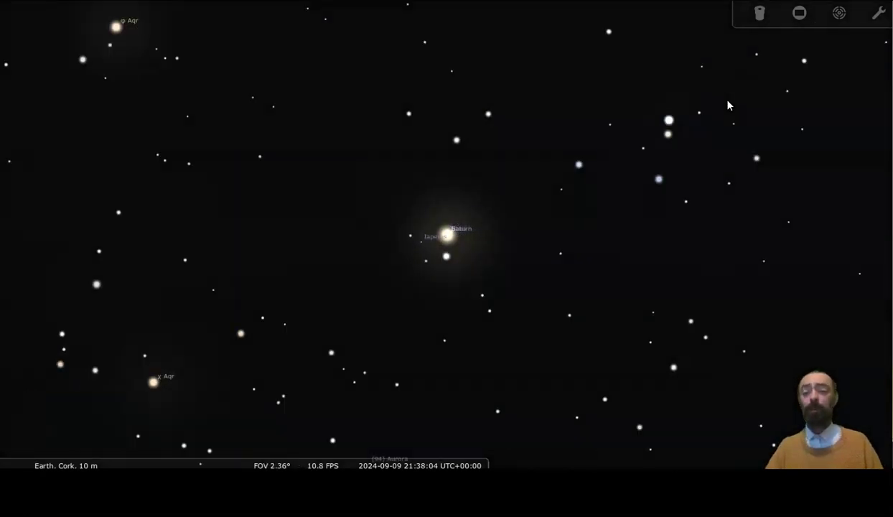
{"action": "scroll", "coordinate": [728, 106], "scroll_direction": "down", "scroll_amount": 5}
{"action": "scroll", "coordinate": [728, 105], "scroll_direction": "down", "scroll_amount": 5}
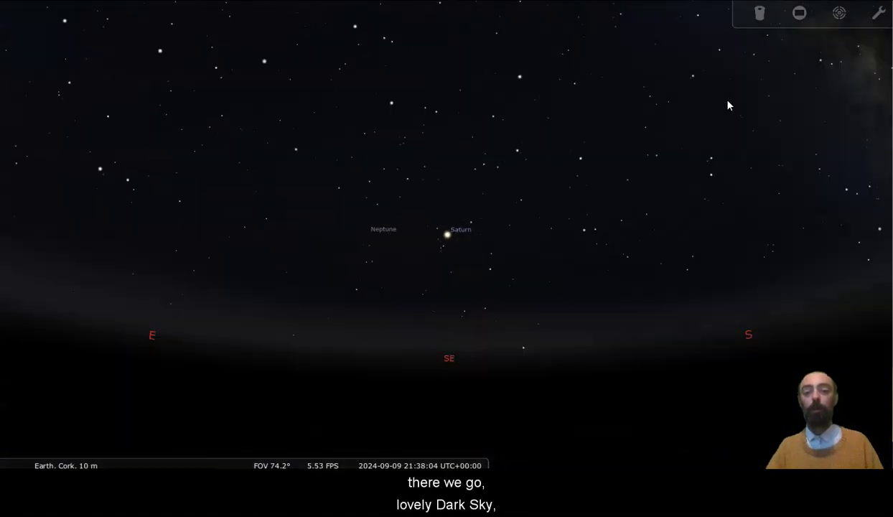
{"action": "scroll", "coordinate": [728, 106], "scroll_direction": "down", "scroll_amount": 2}
{"action": "scroll", "coordinate": [728, 105], "scroll_direction": "down", "scroll_amount": 3}
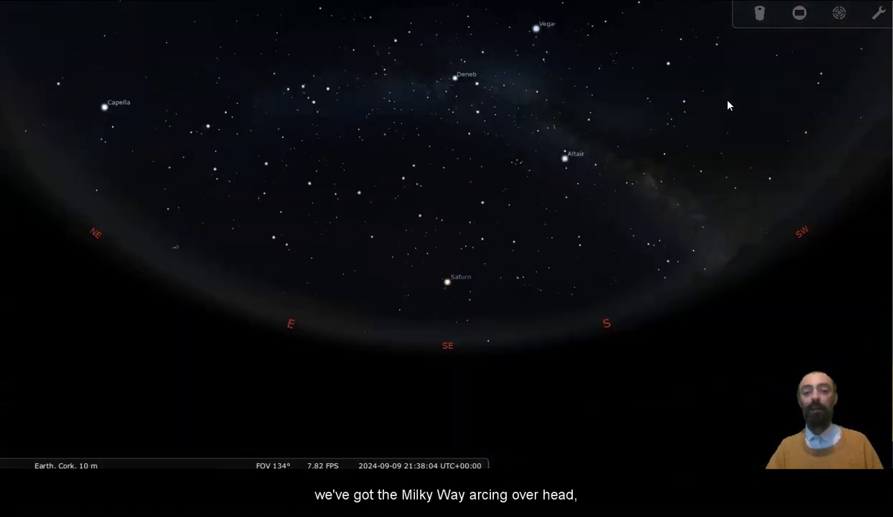
{"action": "scroll", "coordinate": [728, 105], "scroll_direction": "down", "scroll_amount": 1}
- Run time forward to about 22:51, return it to normal speed and tilt the view higher into the sky
{"action": "key", "text": "l"}
{"action": "key", "text": "l"}
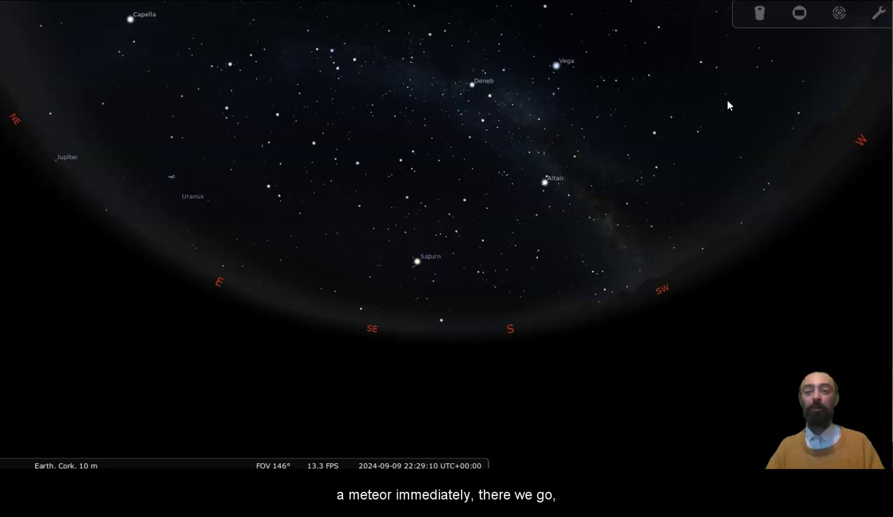
{"action": "key", "text": "k"}
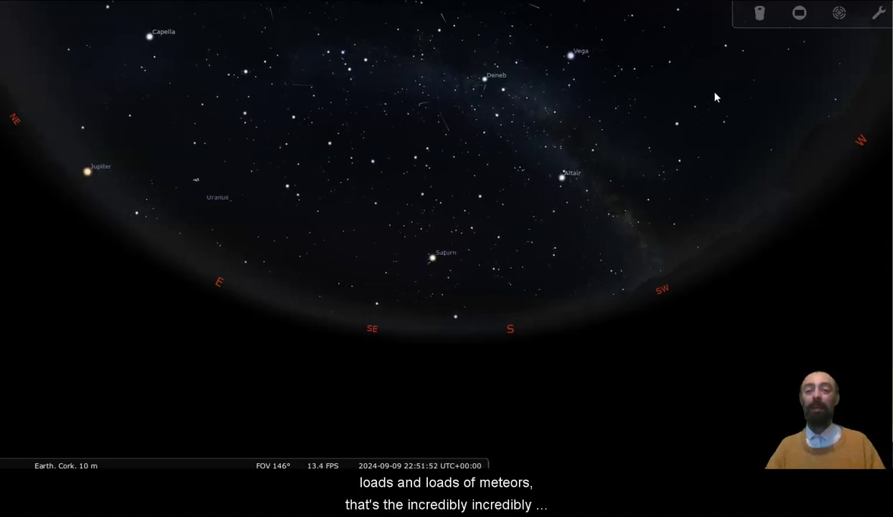
{"action": "left_click_drag", "start_coordinate": [471, 244], "coordinate": [442, 301]}
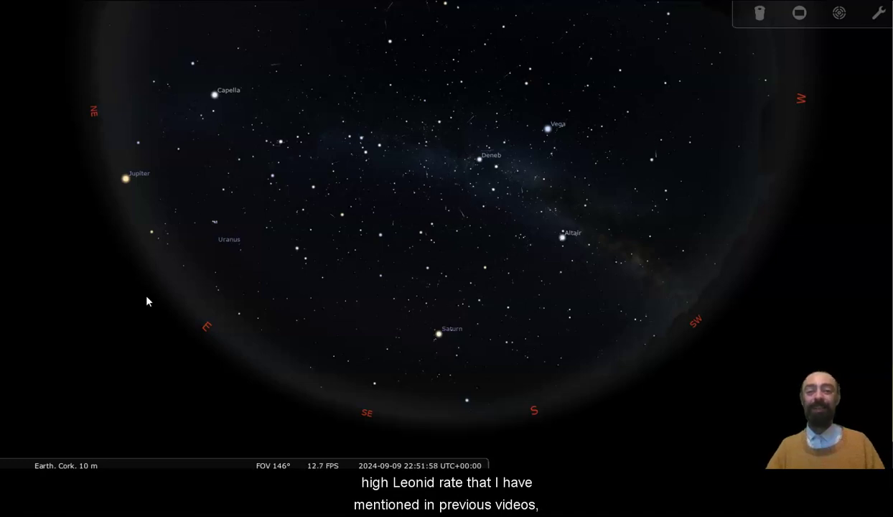
- Find Pluto through the object search and zoom in on it to a field of view of about 1°
{"action": "mouse_move", "coordinate": [3, 287]}
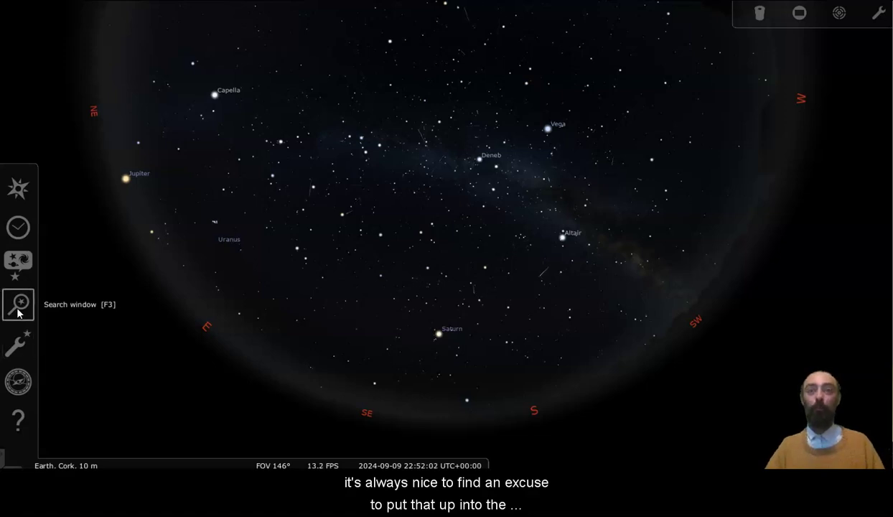
{"action": "left_click", "coordinate": [18, 309]}
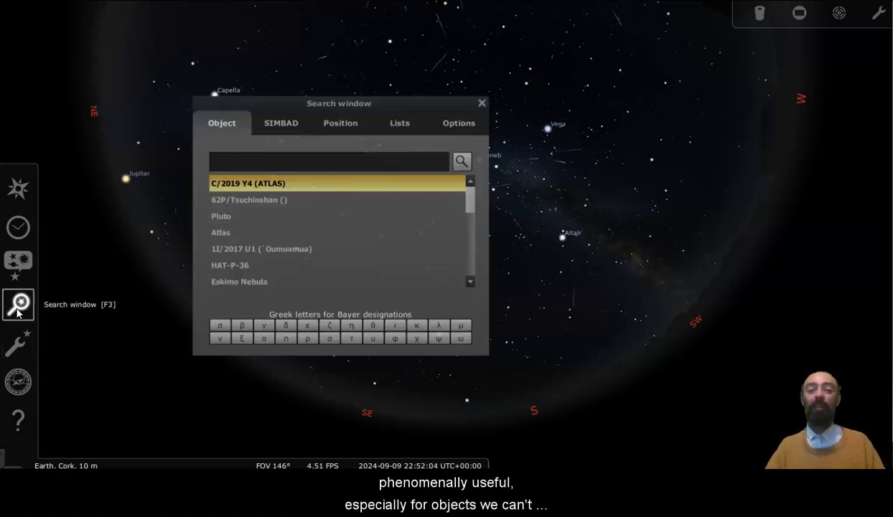
{"action": "left_click", "coordinate": [224, 217]}
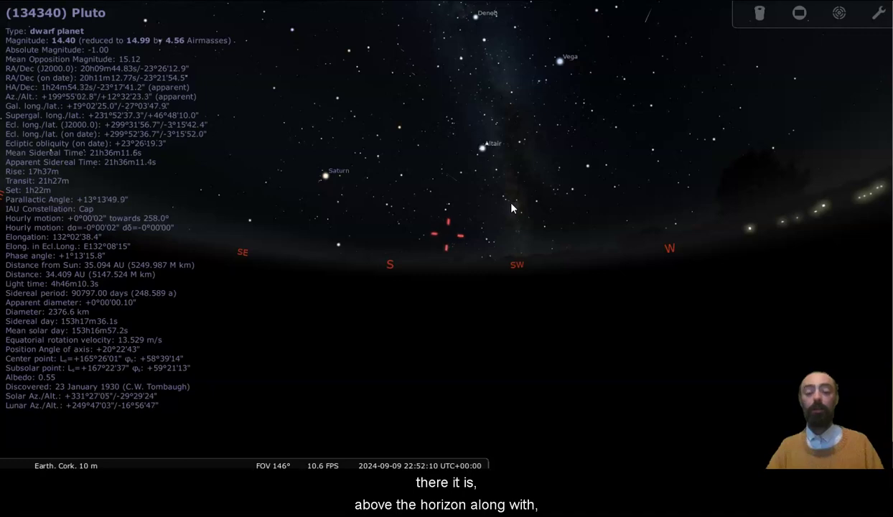
{"action": "scroll", "coordinate": [512, 209], "scroll_direction": "up", "scroll_amount": 3}
{"action": "scroll", "coordinate": [511, 208], "scroll_direction": "up", "scroll_amount": 6}
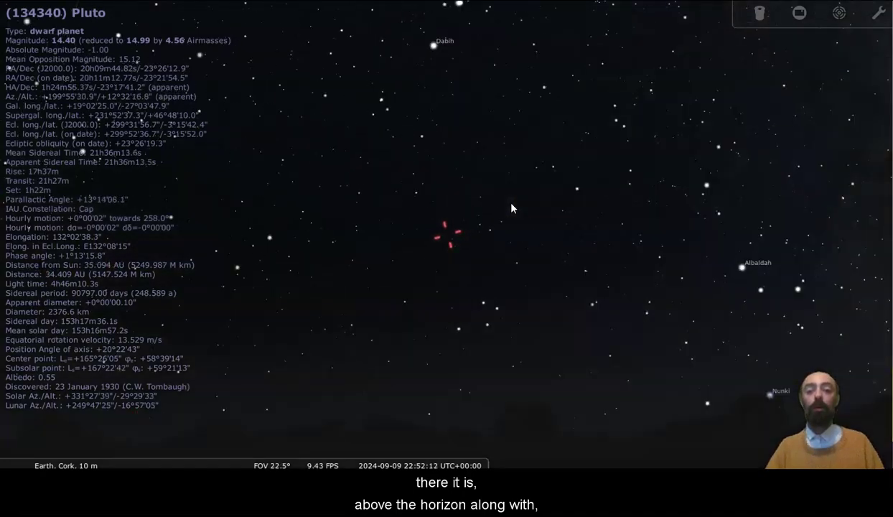
{"action": "scroll", "coordinate": [511, 208], "scroll_direction": "up", "scroll_amount": 4}
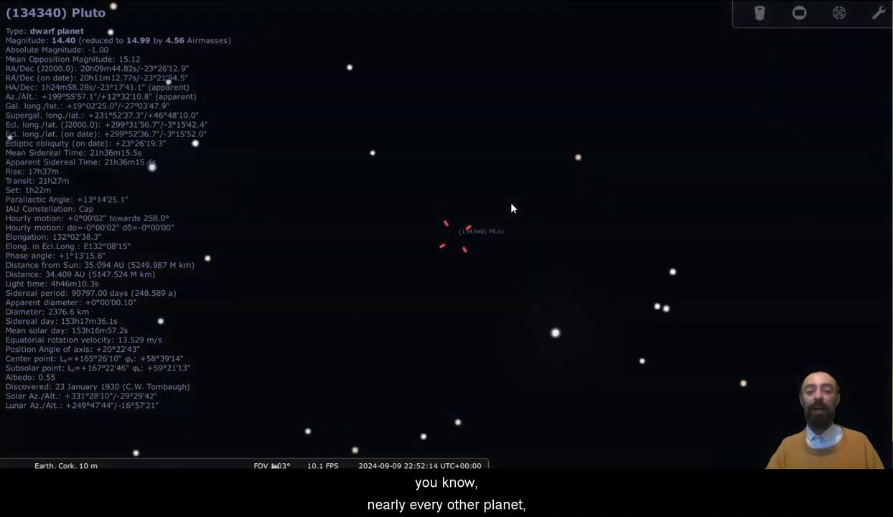
- Zoom out from Pluto and turn the view southeast towards Saturn, with a field of view of about 157°
{"action": "scroll", "coordinate": [511, 208], "scroll_direction": "down", "scroll_amount": 2}
{"action": "scroll", "coordinate": [512, 208], "scroll_direction": "down", "scroll_amount": 4}
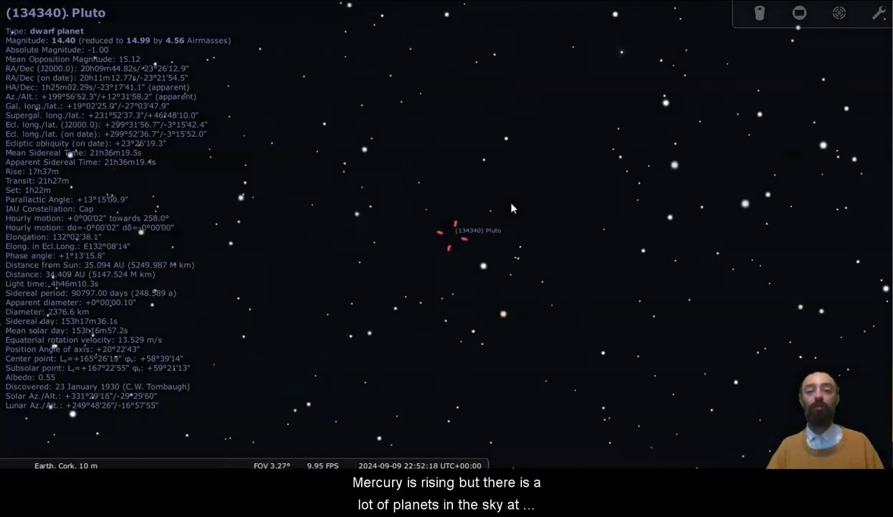
{"action": "scroll", "coordinate": [511, 208], "scroll_direction": "down", "scroll_amount": 4}
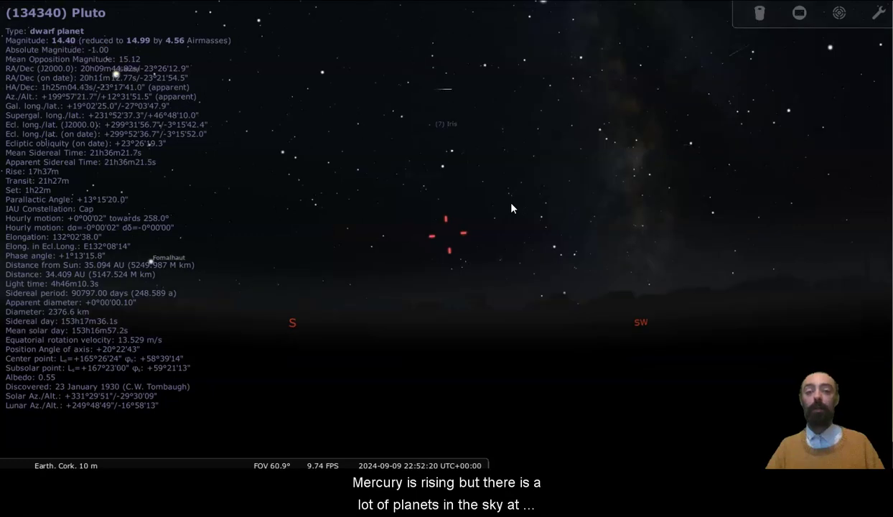
{"action": "scroll", "coordinate": [513, 206], "scroll_direction": "down", "scroll_amount": 2}
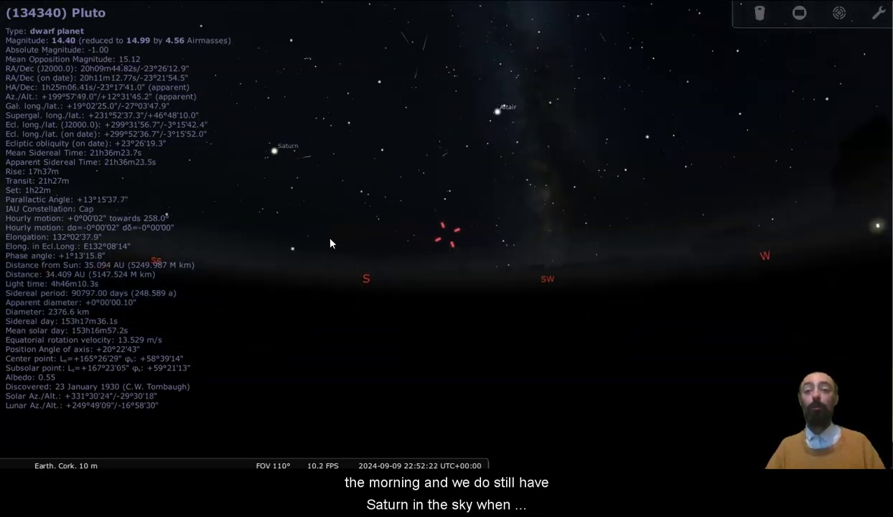
{"action": "left_click_drag", "start_coordinate": [323, 261], "coordinate": [543, 262]}
{"action": "scroll", "coordinate": [545, 262], "scroll_direction": "down", "scroll_amount": 1}
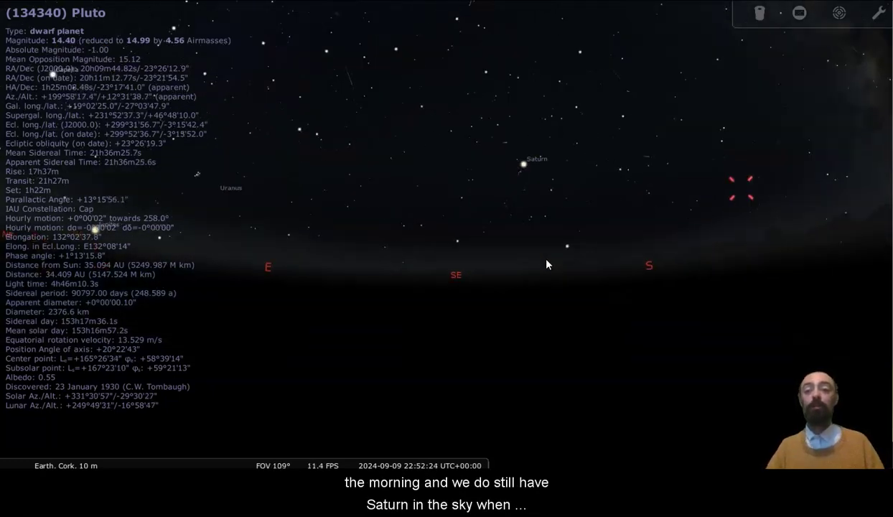
{"action": "scroll", "coordinate": [545, 265], "scroll_direction": "down", "scroll_amount": 2}
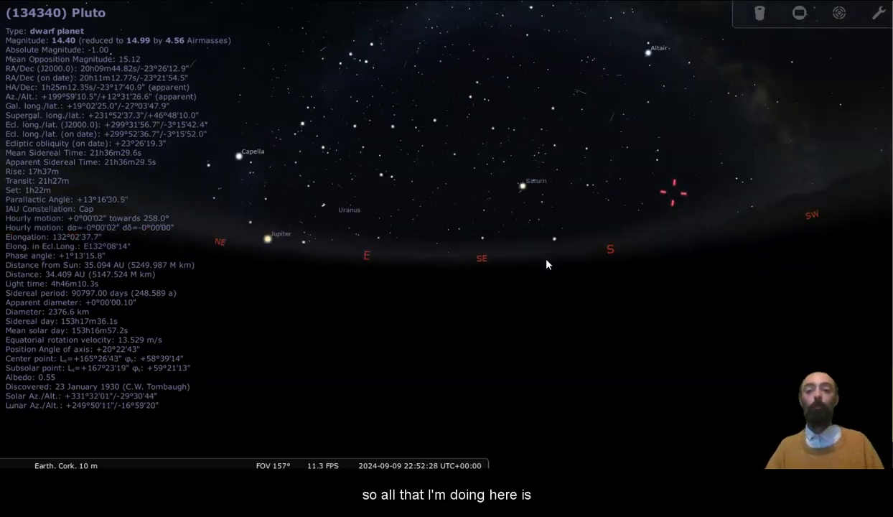
- Run time forward to about 04:38 on 2024-09-10 and turn the view so the southeastern horizon from NE to SW is shown
{"action": "key", "text": "Up"}
{"action": "key", "text": "Right"}
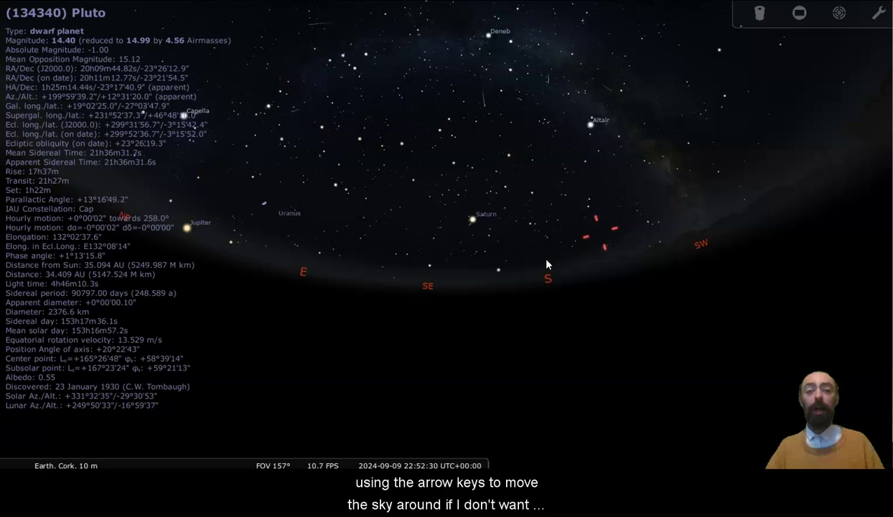
{"action": "mouse_move", "coordinate": [544, 254]}
{"action": "left_mouse_down"}
{"action": "mouse_move", "coordinate": [501, 266]}
{"action": "mouse_move", "coordinate": [532, 264]}
{"action": "mouse_move", "coordinate": [528, 250]}
{"action": "left_mouse_up"}
{"action": "key", "text": "l"}
{"action": "key", "text": "l"}
{"action": "key", "text": "l"}
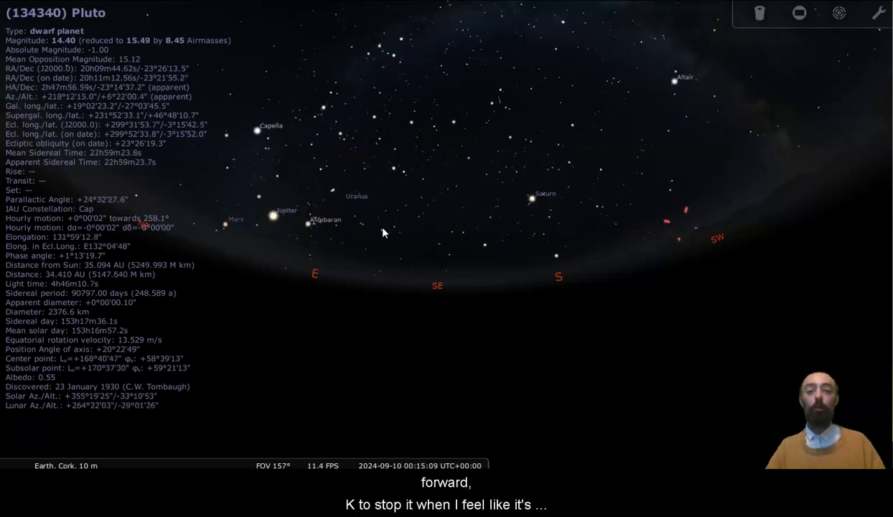
{"action": "key", "text": "l"}
{"action": "key", "text": "l"}
{"action": "key", "text": "l"}
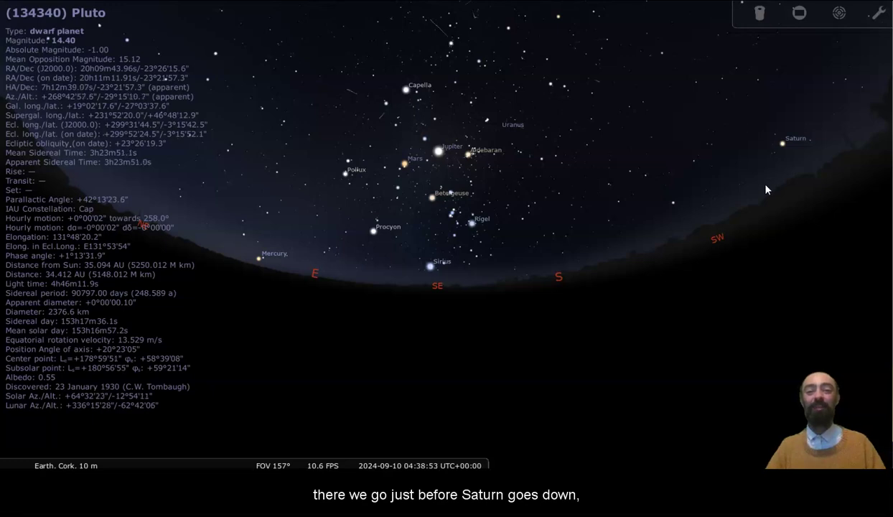
{"action": "left_click_drag", "start_coordinate": [452, 257], "coordinate": [438, 270]}
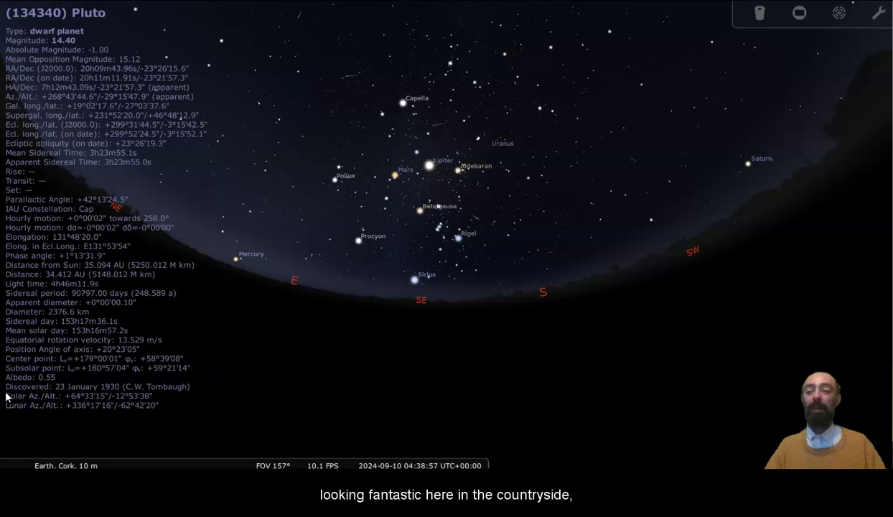
- Set the shooting stars rate to the normal value of 10 and clear the Pluto selection
{"action": "mouse_move", "coordinate": [6, 396]}
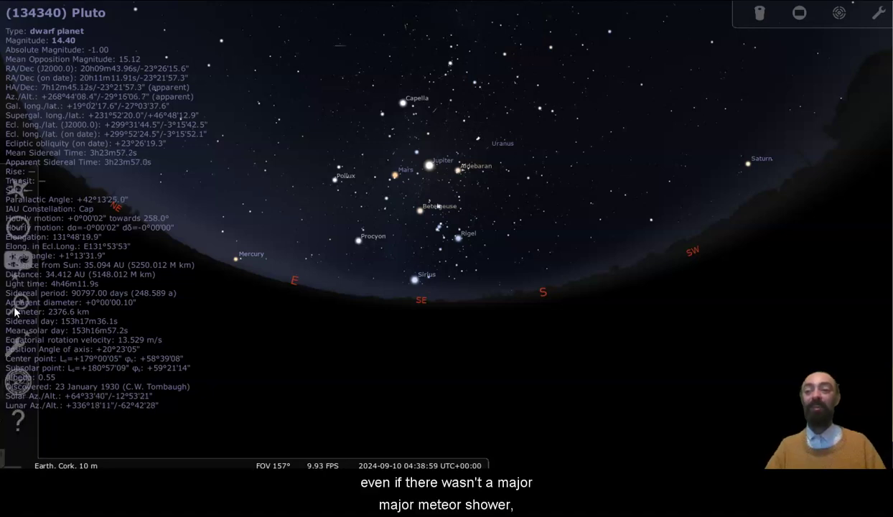
{"action": "left_click", "coordinate": [16, 264]}
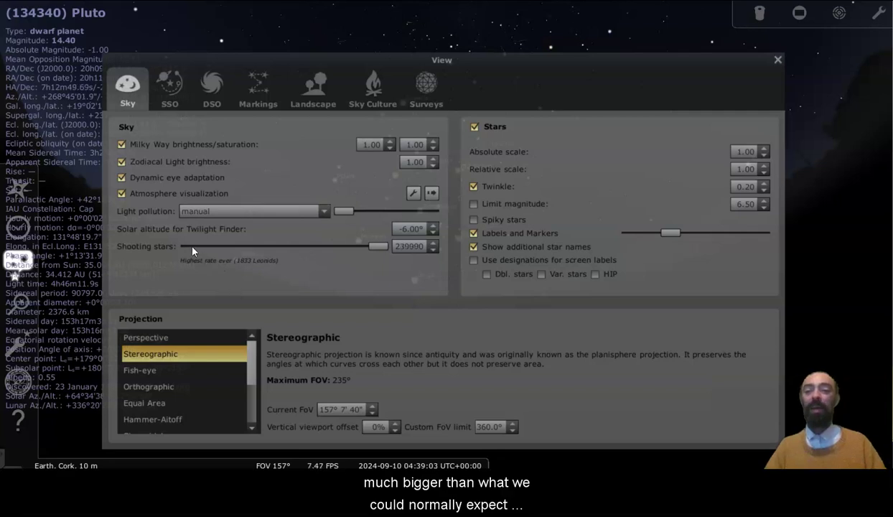
{"action": "left_click_drag", "start_coordinate": [381, 250], "coordinate": [189, 247]}
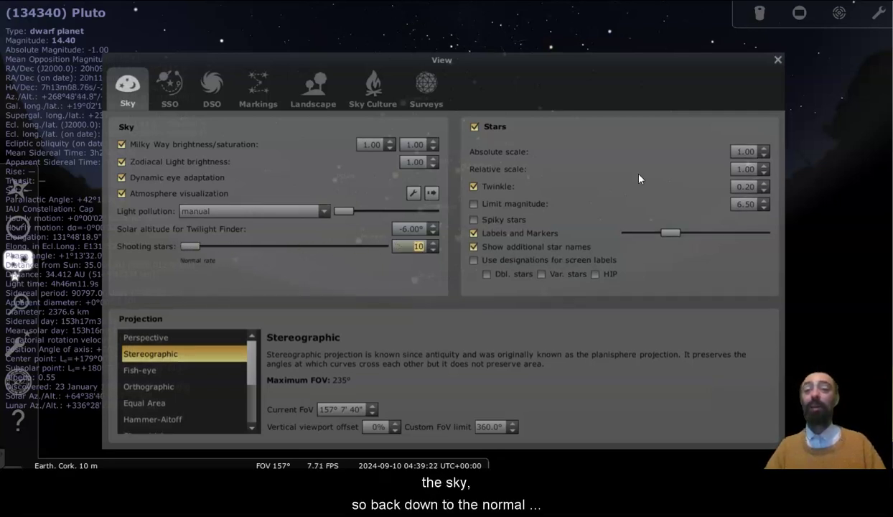
{"action": "left_click", "coordinate": [778, 60]}
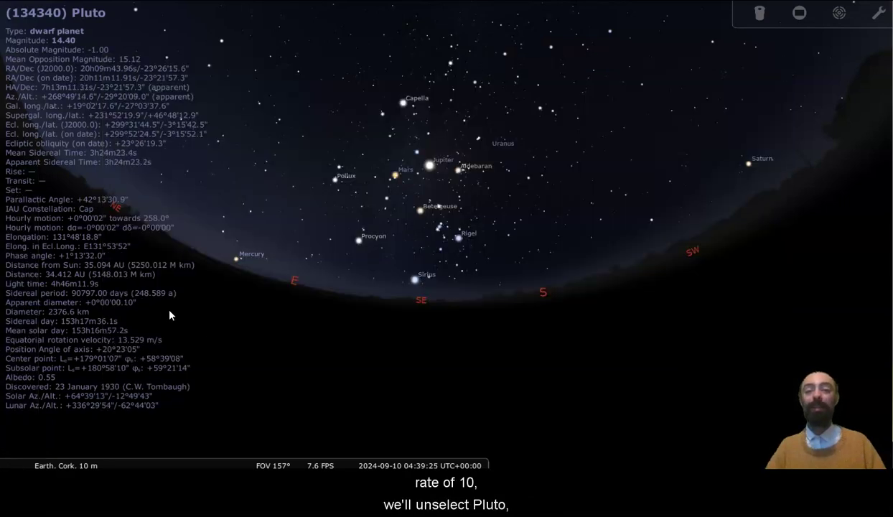
{"action": "right_click", "coordinate": [267, 307]}
- Review the main, object information, extras, time and tools settings in the program configuration
{"action": "mouse_move", "coordinate": [9, 321]}
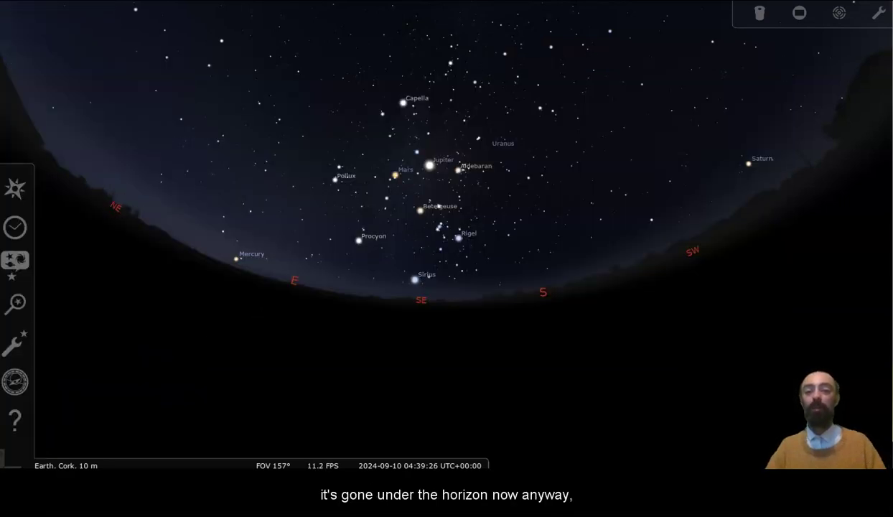
{"action": "left_click", "coordinate": [18, 344]}
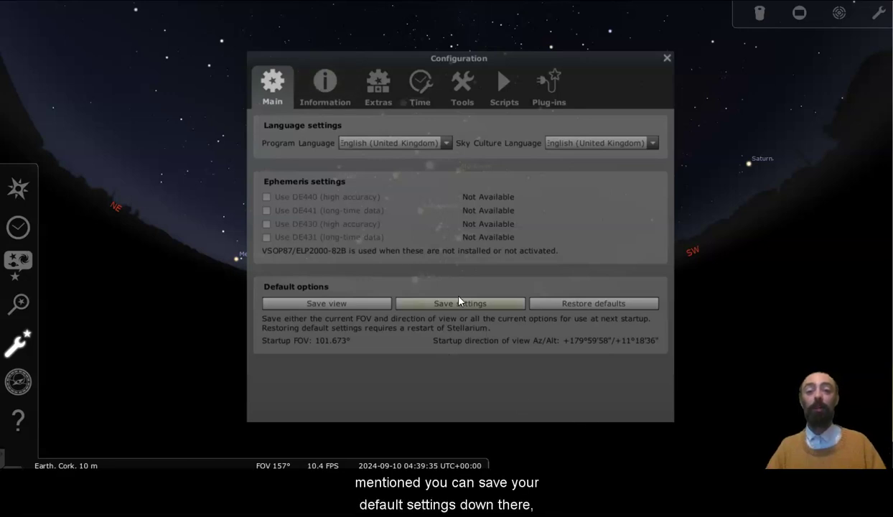
{"action": "left_click", "coordinate": [328, 96]}
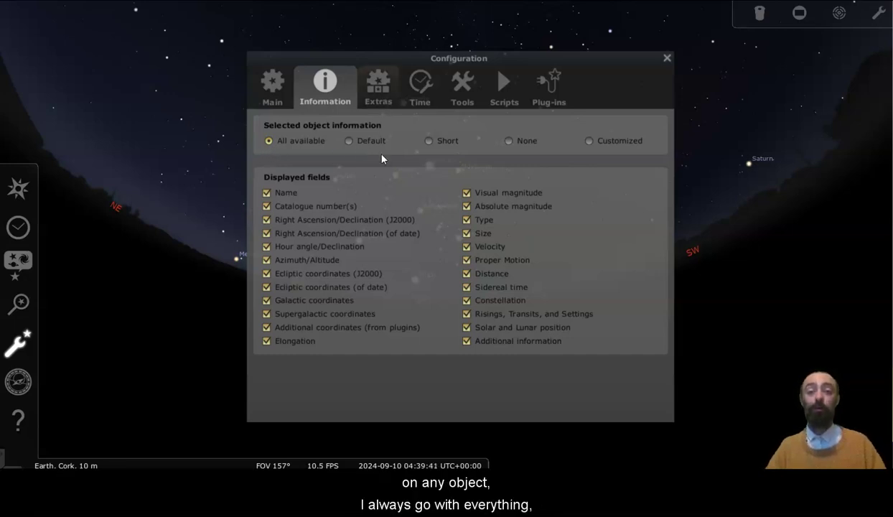
{"action": "left_click", "coordinate": [364, 100]}
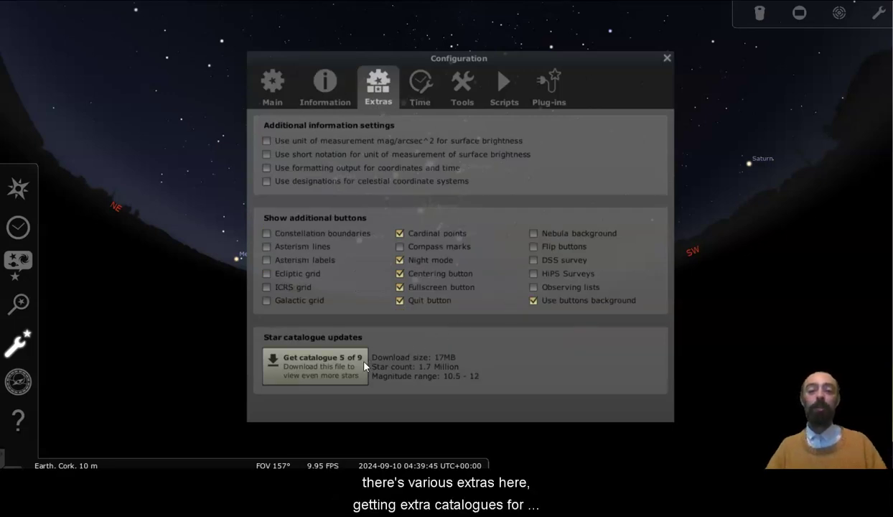
{"action": "left_click", "coordinate": [423, 95]}
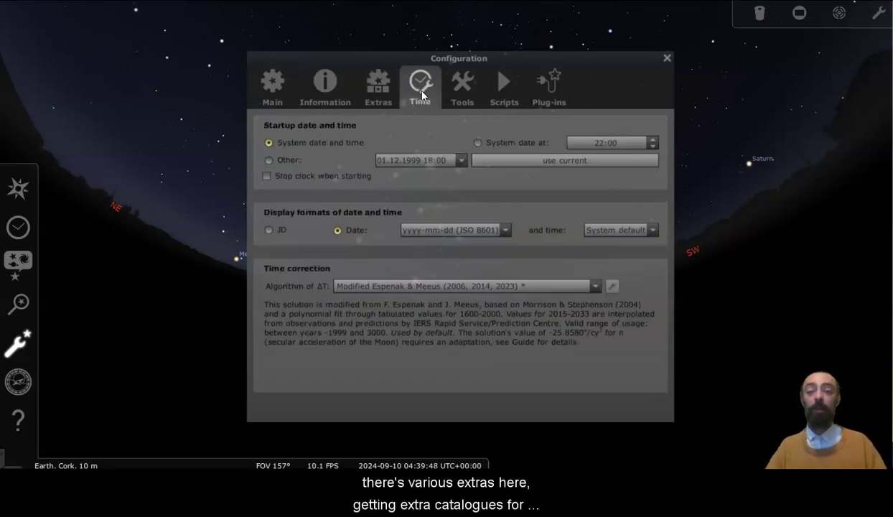
{"action": "left_click", "coordinate": [463, 90]}
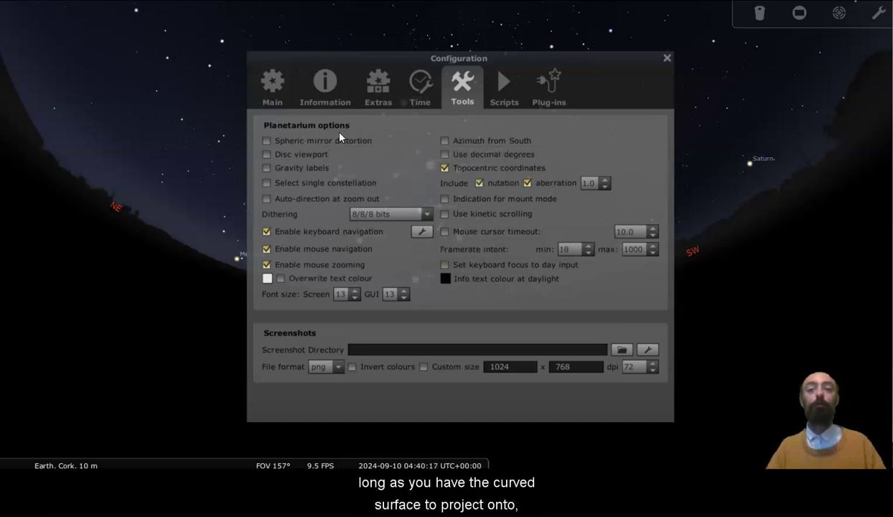
- Browse the list of available scripts from analemma.ssc down to zodiac.ssc
{"action": "left_click", "coordinate": [505, 88]}
{"action": "left_click_drag", "start_coordinate": [354, 180], "coordinate": [363, 128]}
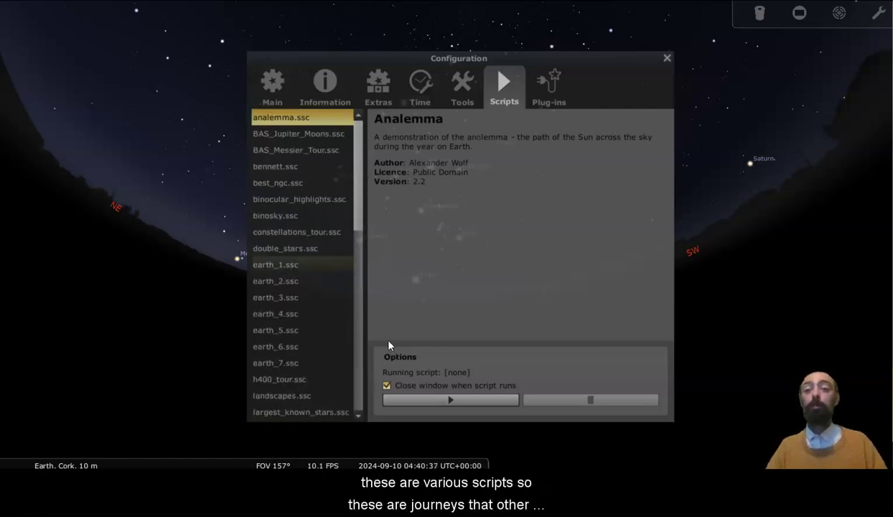
{"action": "left_click_drag", "start_coordinate": [362, 201], "coordinate": [371, 370]}
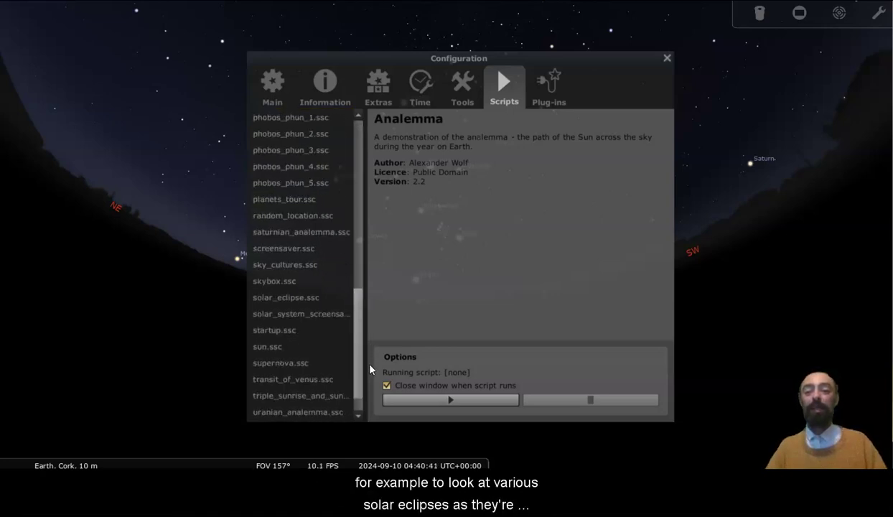
{"action": "scroll", "coordinate": [342, 279], "scroll_direction": "down", "scroll_amount": 1}
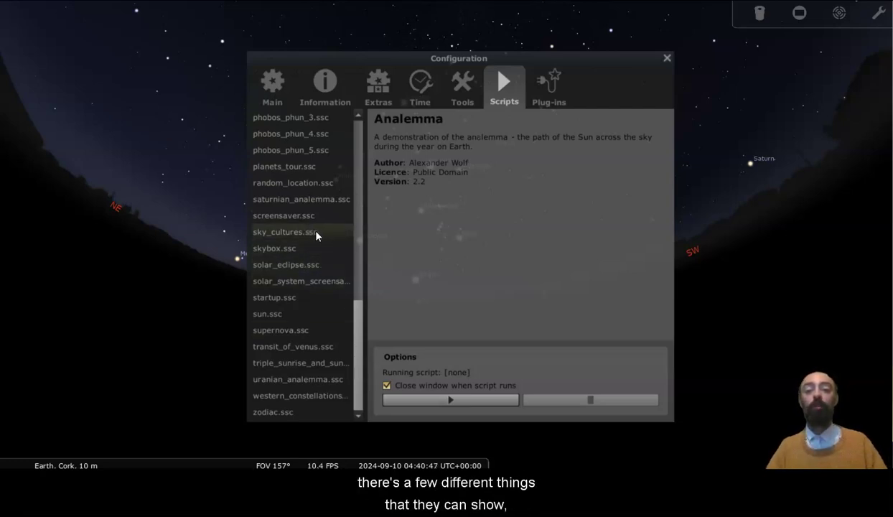
- Look through the list of available plug-ins and close the configuration
{"action": "left_click", "coordinate": [550, 104]}
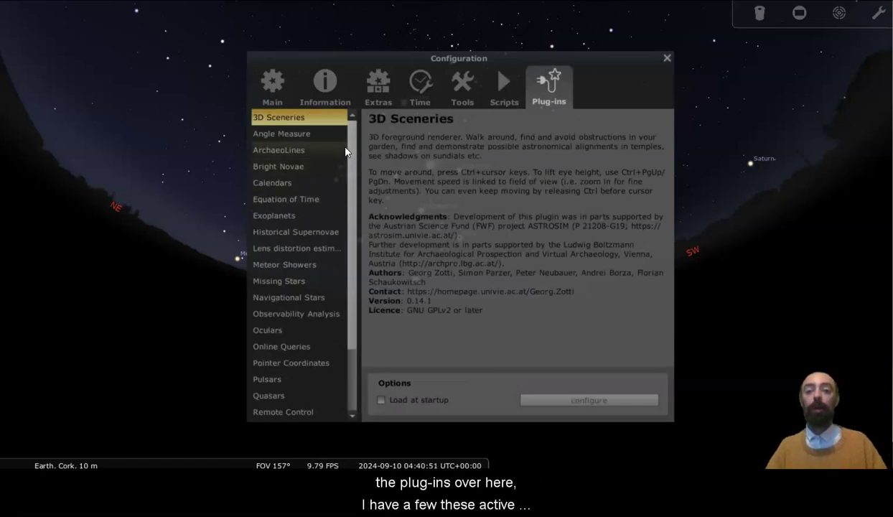
{"action": "scroll", "coordinate": [340, 144], "scroll_direction": "down", "scroll_amount": 2}
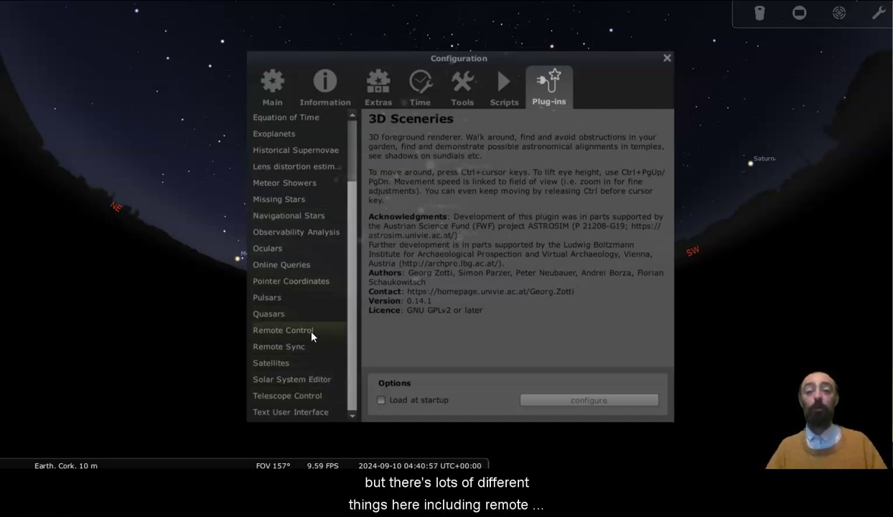
{"action": "left_click_drag", "start_coordinate": [352, 341], "coordinate": [351, 226]}
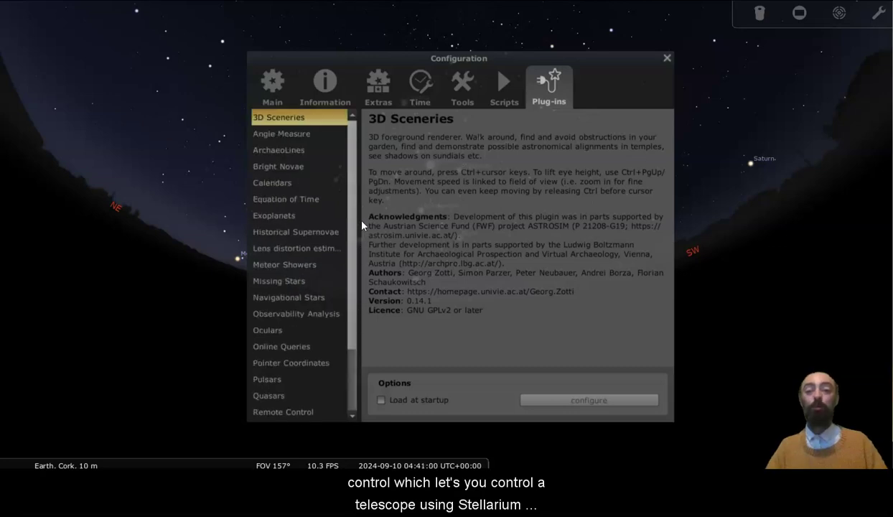
{"action": "left_click", "coordinate": [667, 59]}
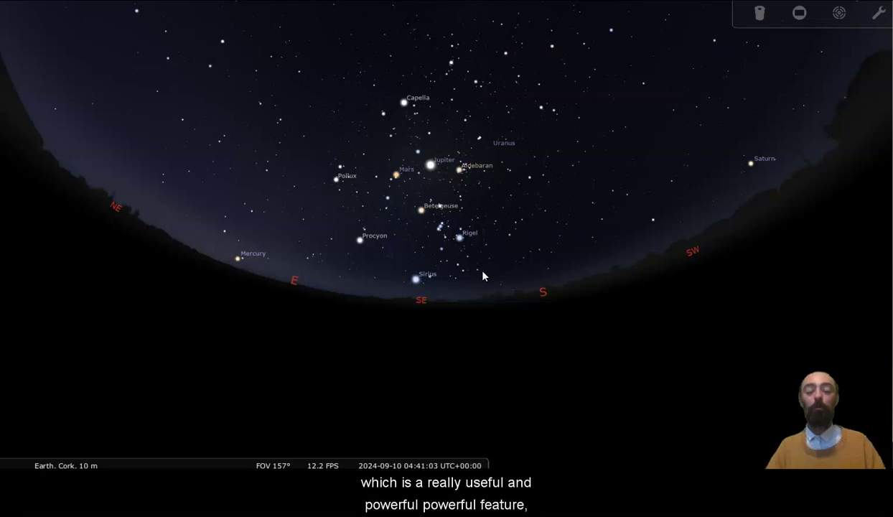
- Zoom in to a field of view of about 124°, select Betelgeuse and show it in the ocular view
{"action": "scroll", "coordinate": [483, 275], "scroll_direction": "up", "scroll_amount": 3}
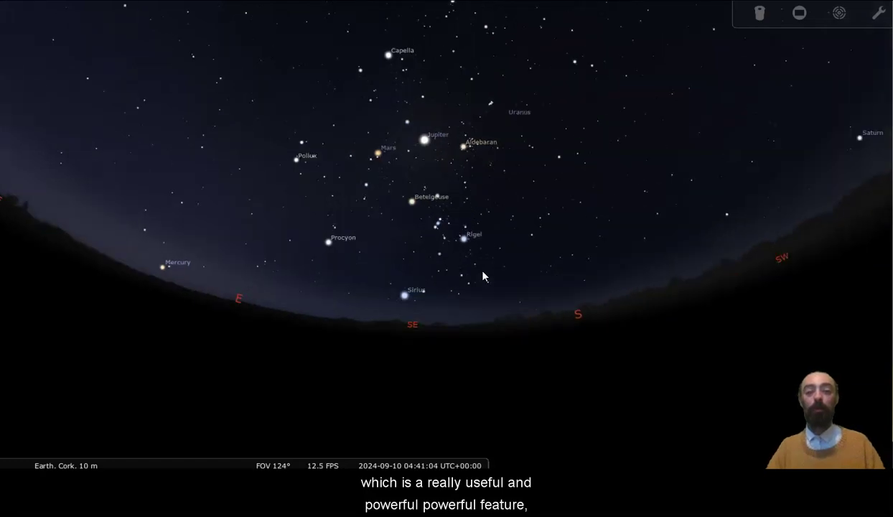
{"action": "left_click", "coordinate": [757, 16]}
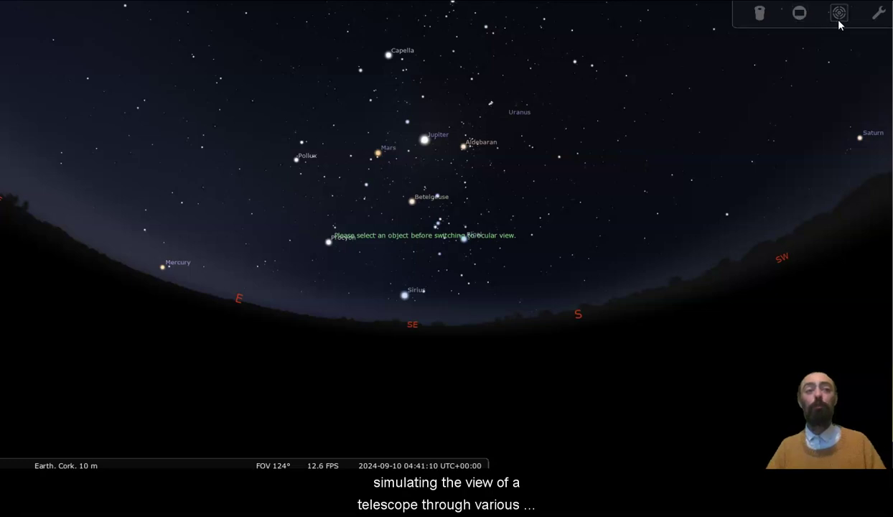
{"action": "left_click", "coordinate": [412, 201]}
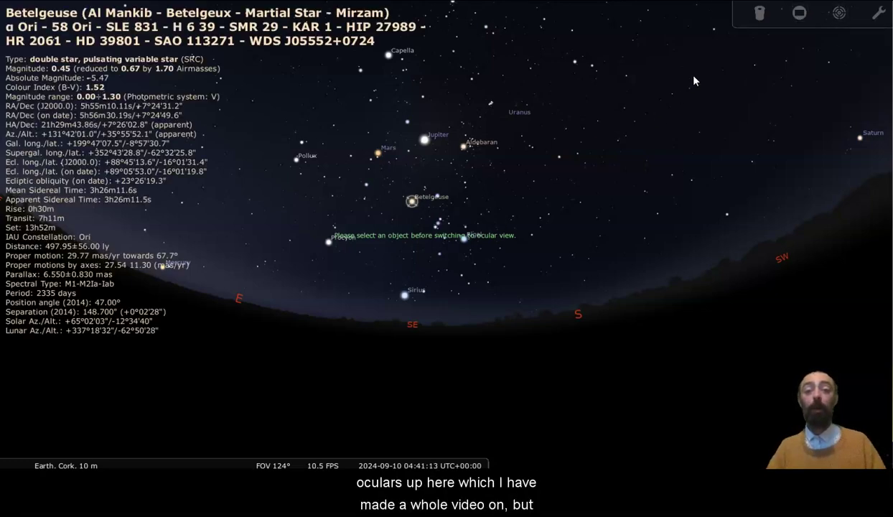
{"action": "left_click", "coordinate": [762, 15]}
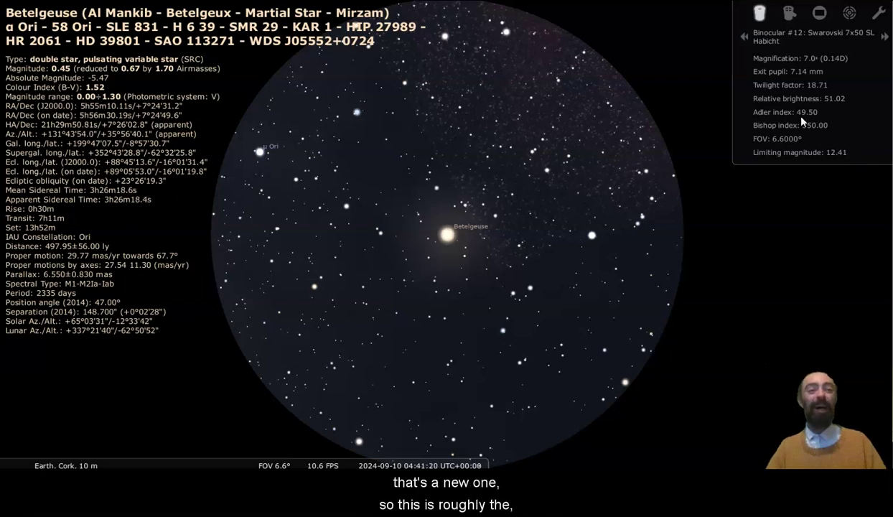
- Step back through the binoculars and eyepieces to ocular #5, ES 30mm (100deg)
{"action": "left_click", "coordinate": [744, 37]}
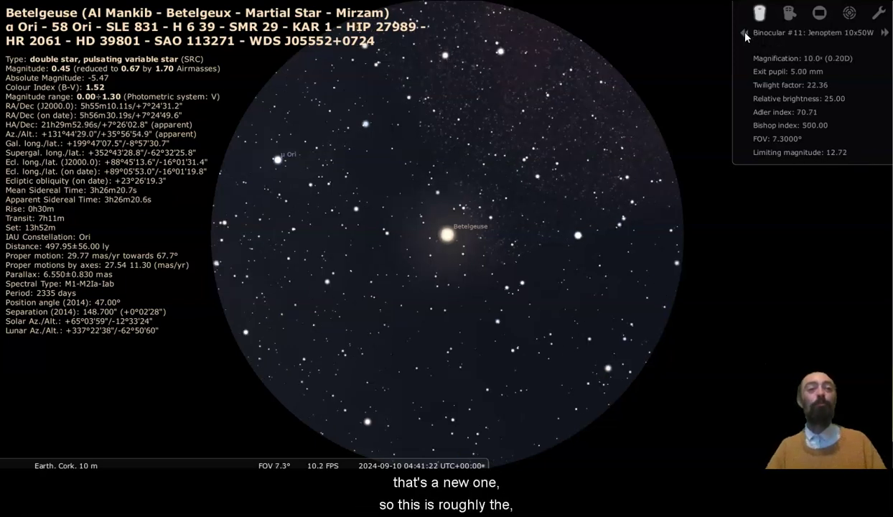
{"action": "left_click", "coordinate": [744, 37]}
{"action": "left_click", "coordinate": [745, 38]}
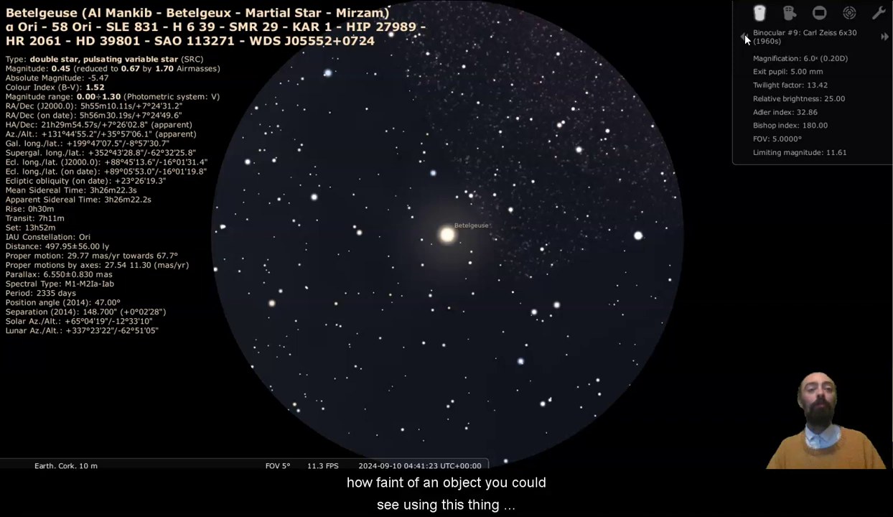
{"action": "left_click", "coordinate": [745, 38]}
{"action": "left_click", "coordinate": [746, 38]}
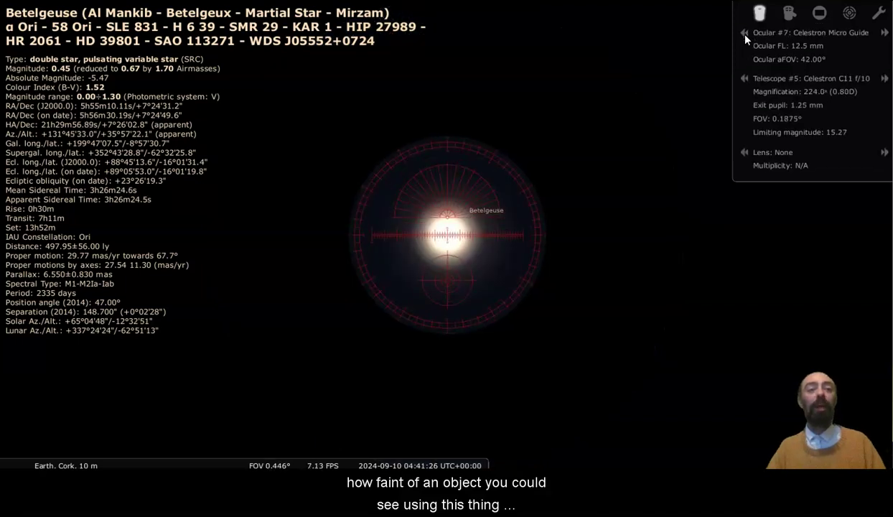
{"action": "left_click", "coordinate": [745, 39]}
{"action": "left_click", "coordinate": [745, 38]}
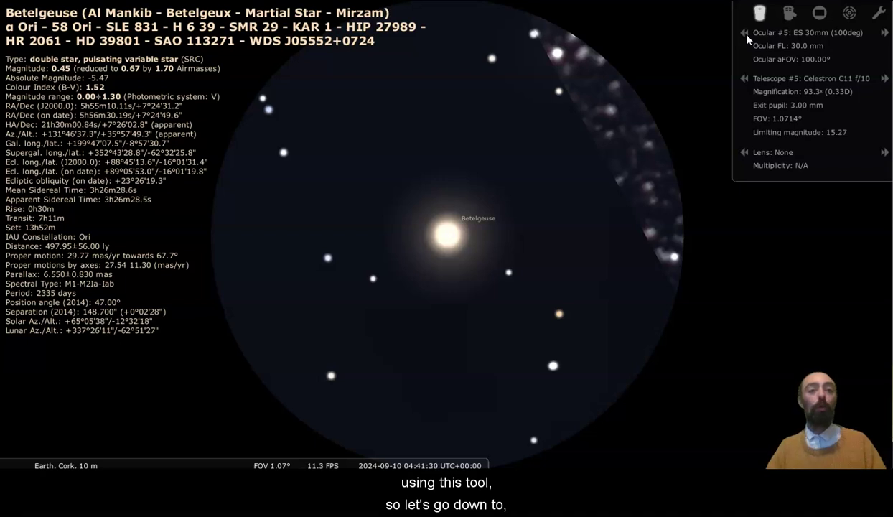
- Switch to the Celestron C14 f/11 telescope with the Barlow 3x lens and leave the ocular view
{"action": "left_click", "coordinate": [884, 78]}
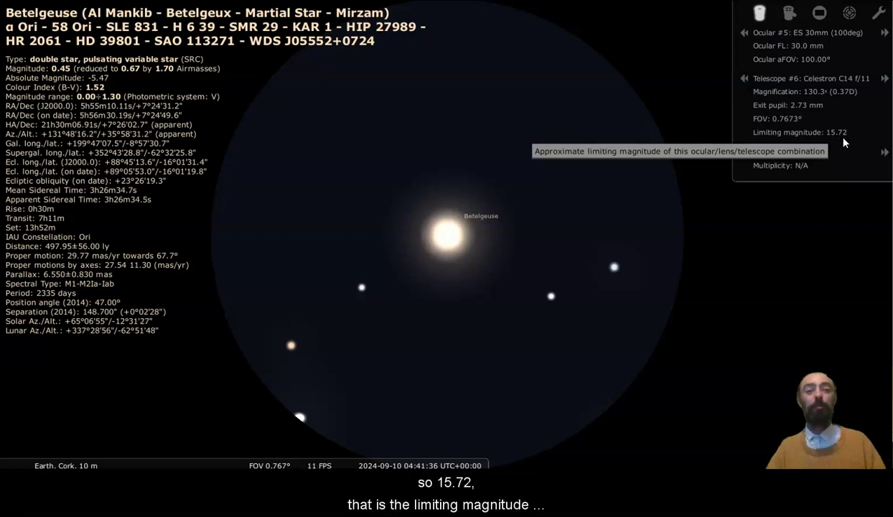
{"action": "left_click", "coordinate": [884, 152]}
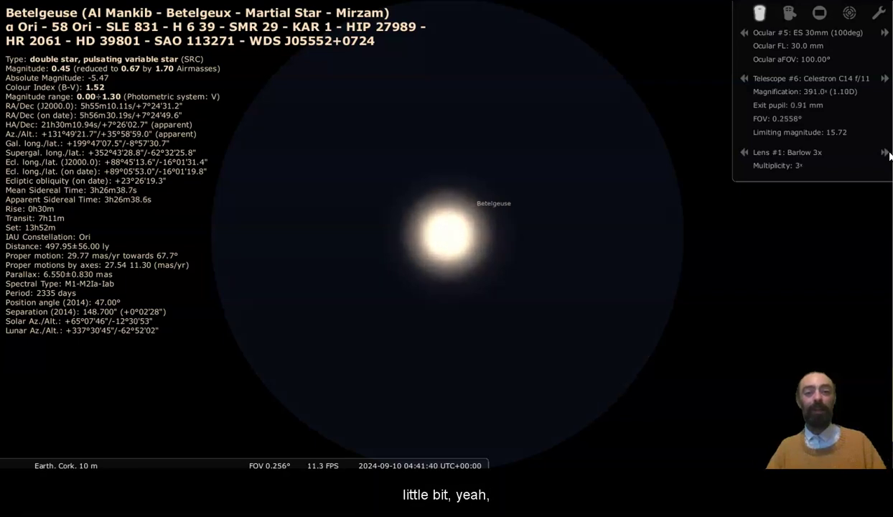
{"action": "left_click", "coordinate": [759, 13]}
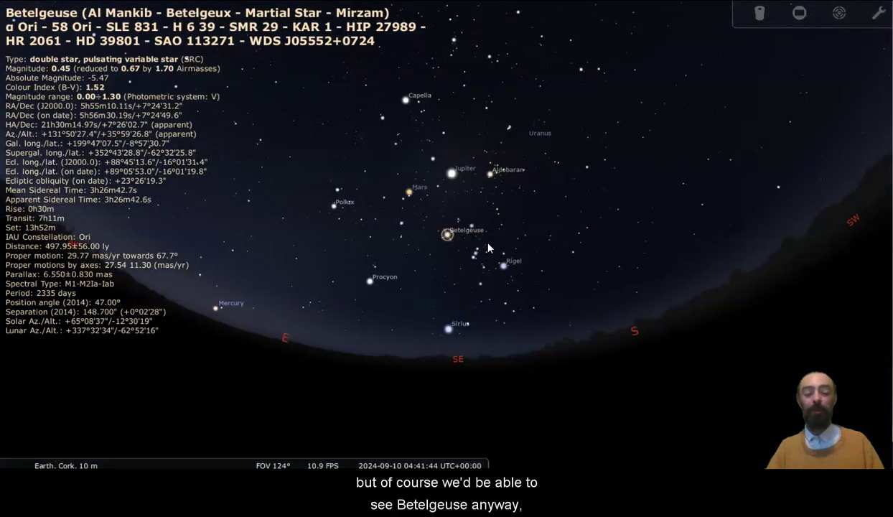
- Zoom in on the Betelgeuse region, pan across to Meissa and Bellatrix, and zoom out to a field of view of about 113°
{"action": "key", "text": "slash"}
{"action": "key", "text": "Right"}
{"action": "key", "text": "Up"}
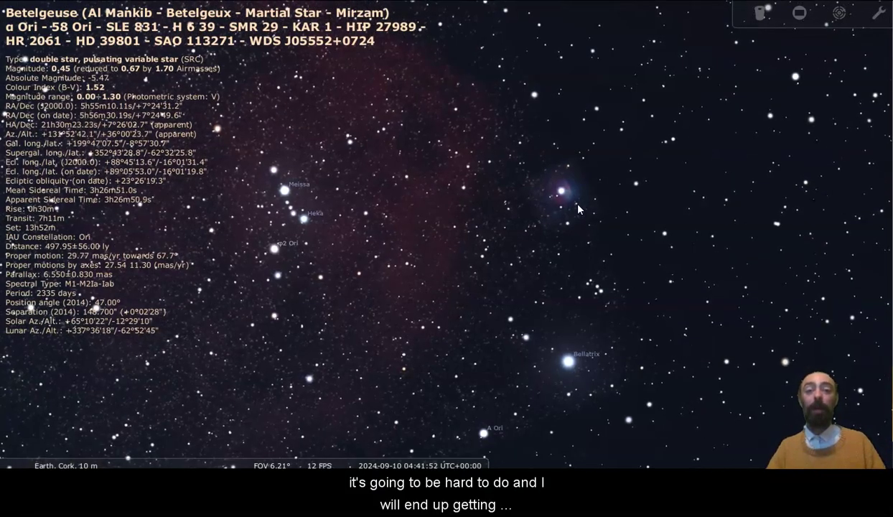
{"action": "key", "text": "Page_Down"}
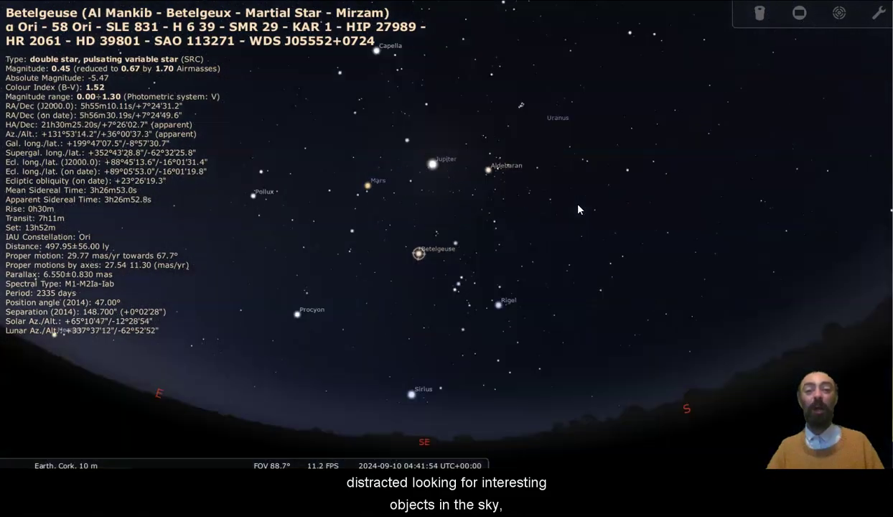
{"action": "scroll", "coordinate": [578, 209], "scroll_direction": "down", "scroll_amount": 3}
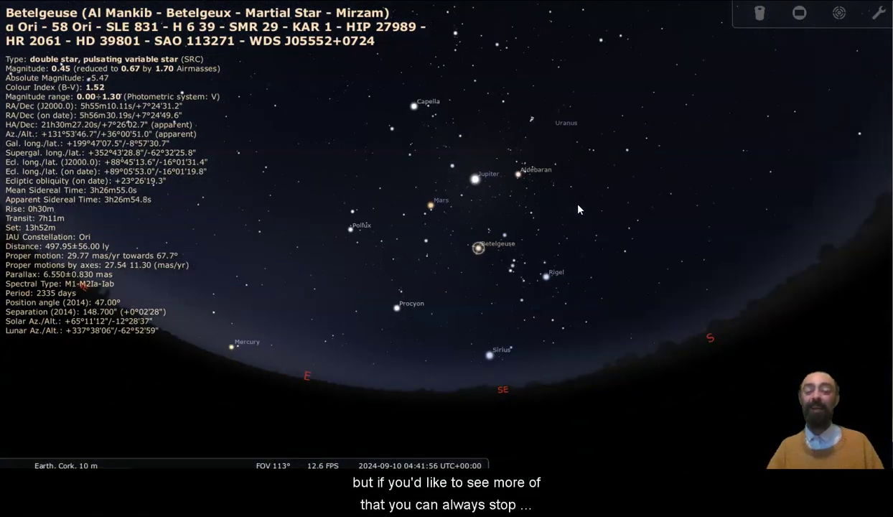
- Turn the view so the southeastern horizon is centred and clear the Betelgeuse selection
{"action": "key", "text": "Up"}
{"action": "key", "text": "Down"}
{"action": "key", "text": "Right"}
{"action": "key", "text": "Up"}
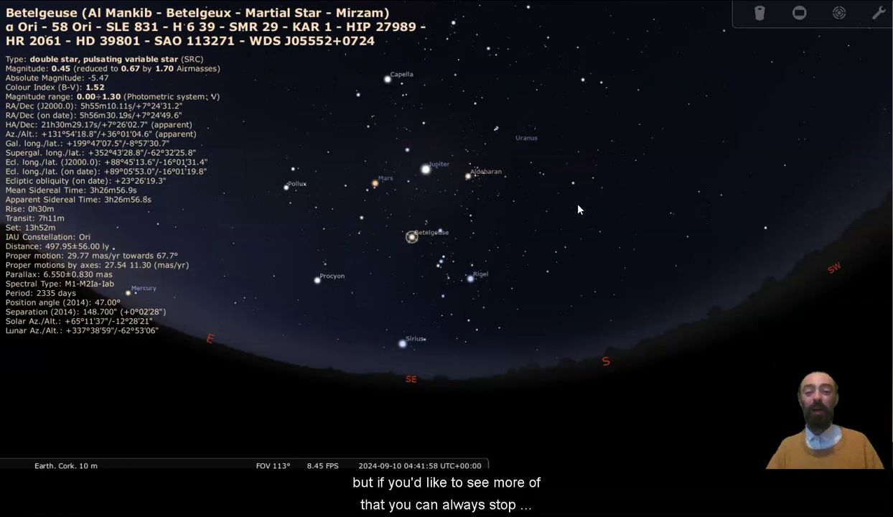
{"action": "right_click", "coordinate": [579, 209]}
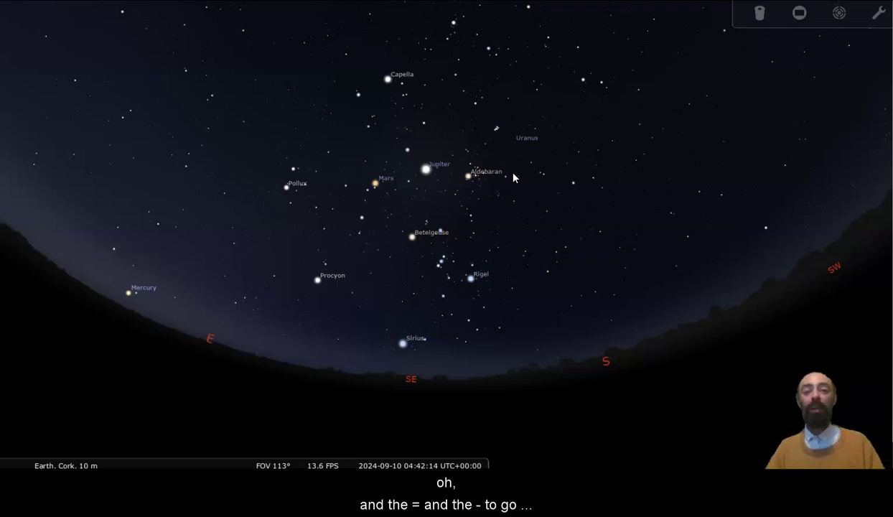
- Step the date three days forward and six days back, to 2024-09-07
{"action": "key", "text": "equal"}
{"action": "key", "text": "equal"}
{"action": "key", "text": "equal"}
{"action": "key", "text": "minus"}
{"action": "key", "text": "minus"}
{"action": "key", "text": "minus"}
{"action": "key", "text": "minus"}
{"action": "key", "text": "minus"}
{"action": "key", "text": "minus"}
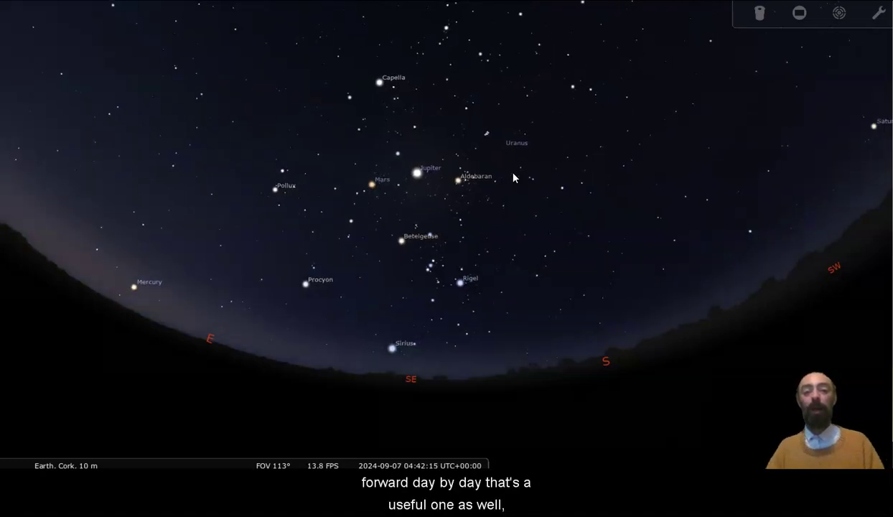
- Step the date forward day by day to 2024-09-10
{"action": "key", "text": "equal"}
{"action": "key", "text": "equal"}
{"action": "key", "text": "equal"}
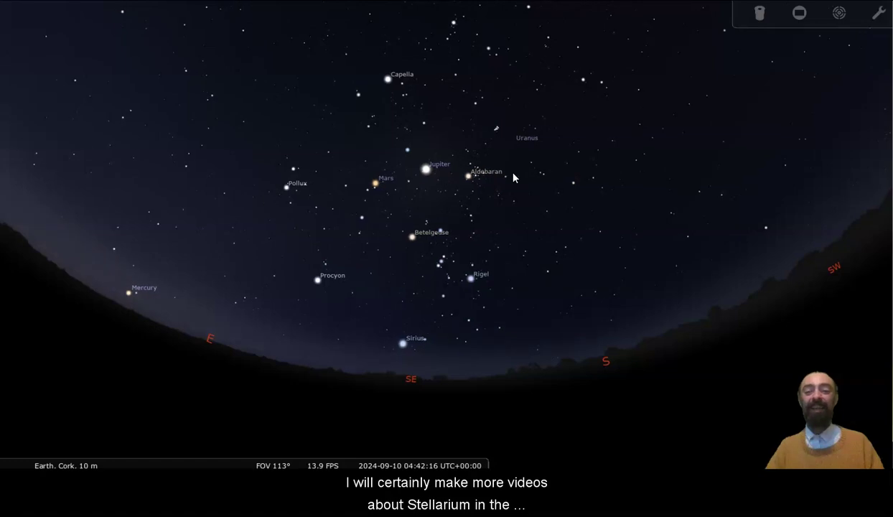